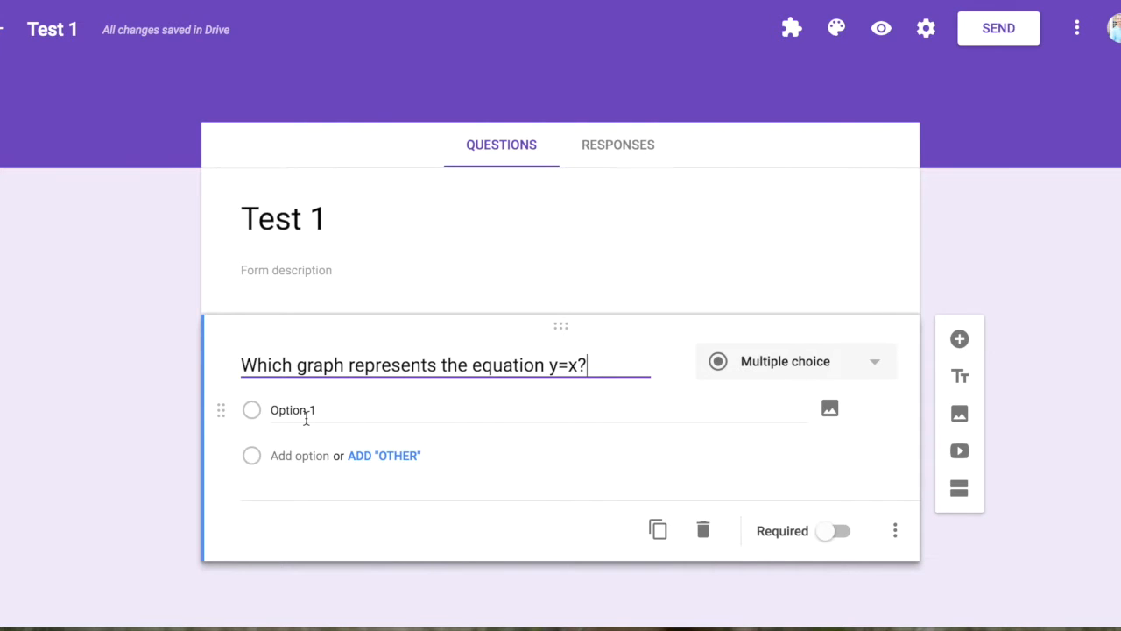
Label the first answer option of the y=x graph question "A"
{"action": "left_click", "coordinate": [306, 419]}
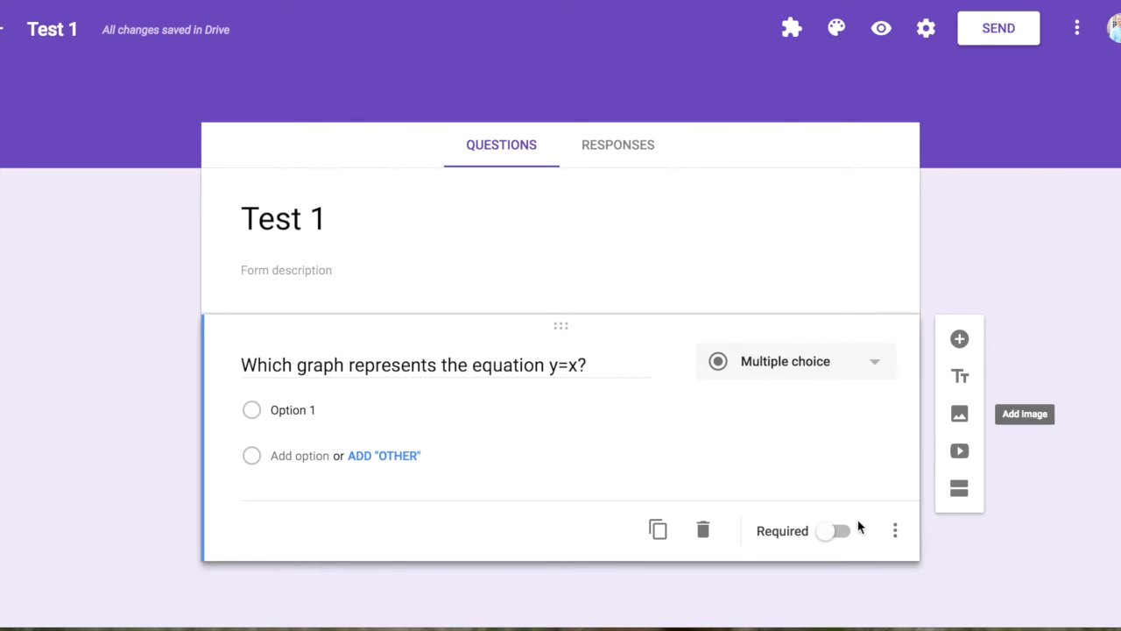
{"action": "left_click", "coordinate": [522, 418]}
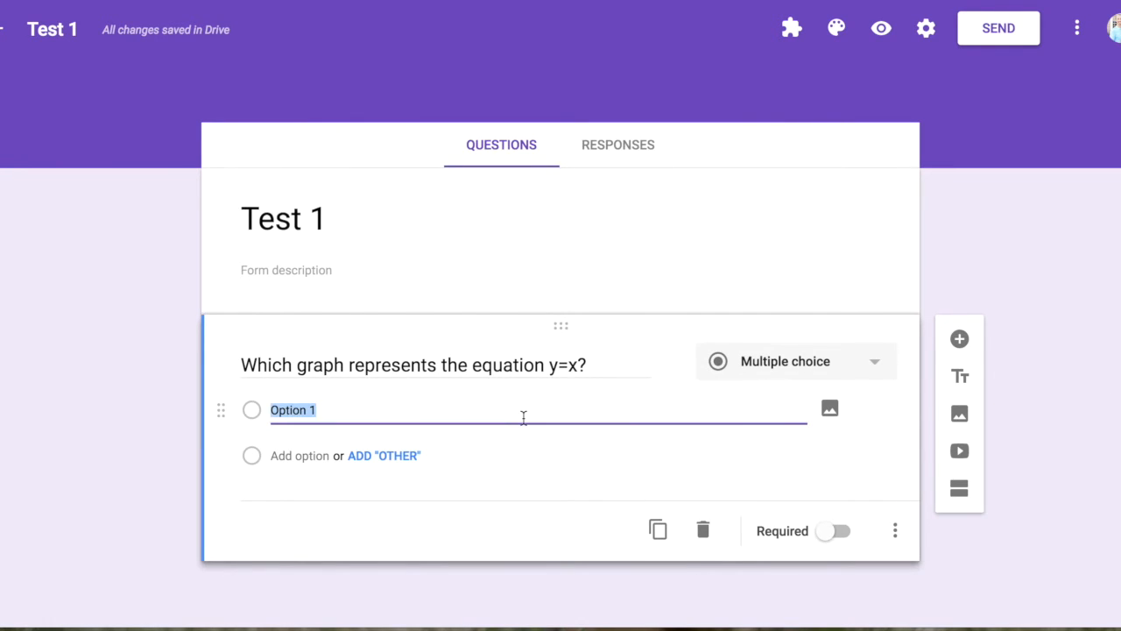
{"action": "type", "text": "A"}
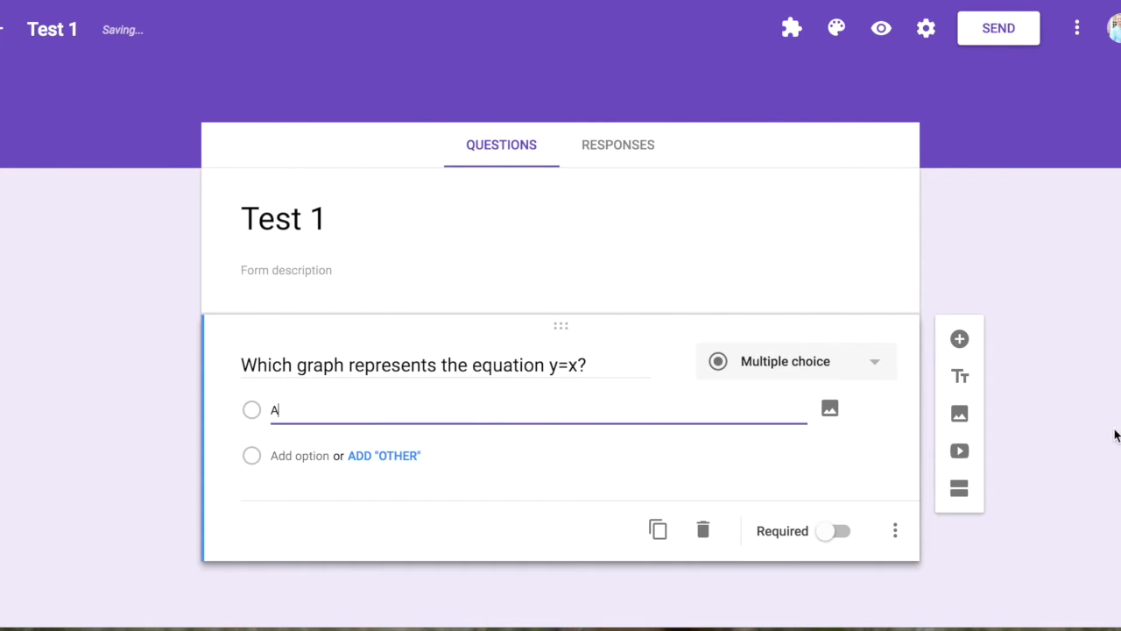
{"action": "left_click", "coordinate": [1115, 435]}
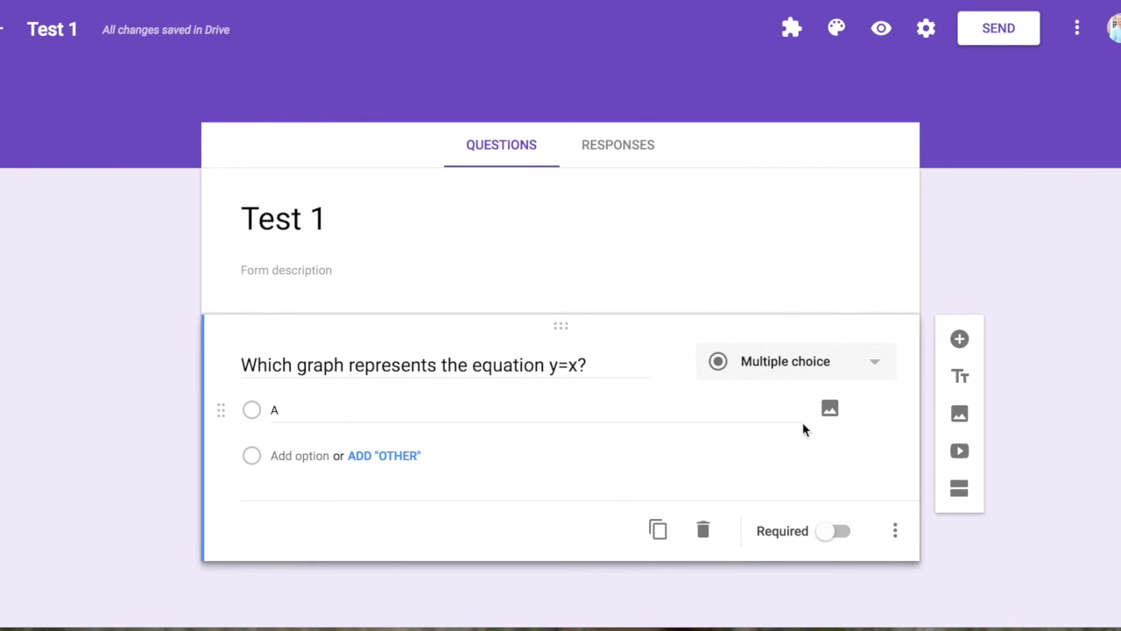
Add the image 1.png from the Google Form Test folder in Google Drive to option A
{"action": "left_click", "coordinate": [830, 409]}
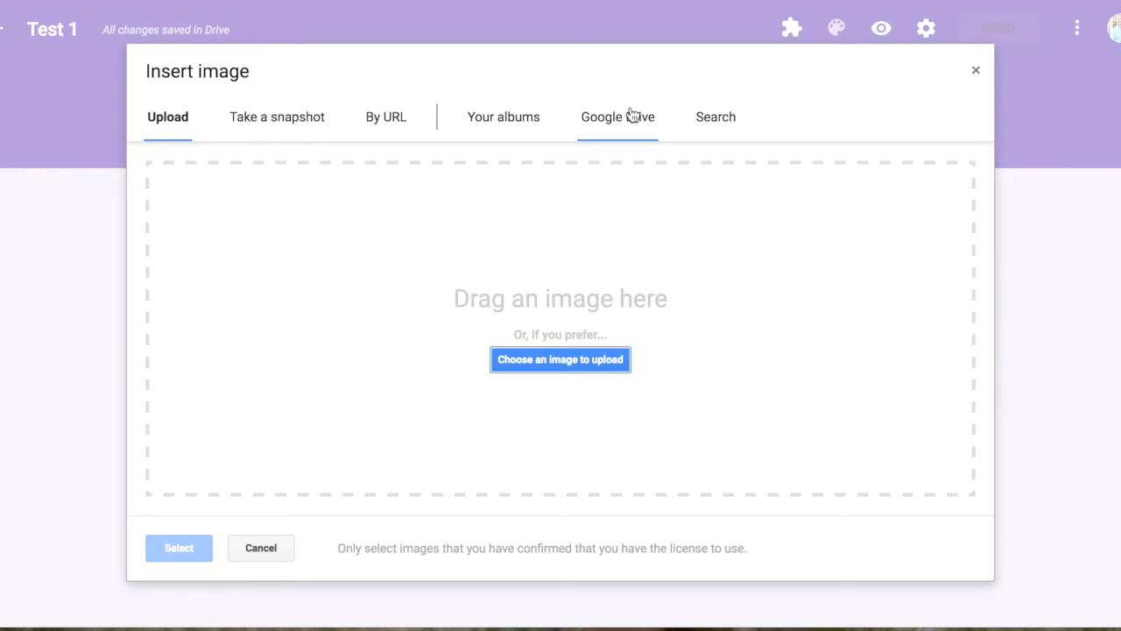
{"action": "left_click", "coordinate": [723, 117]}
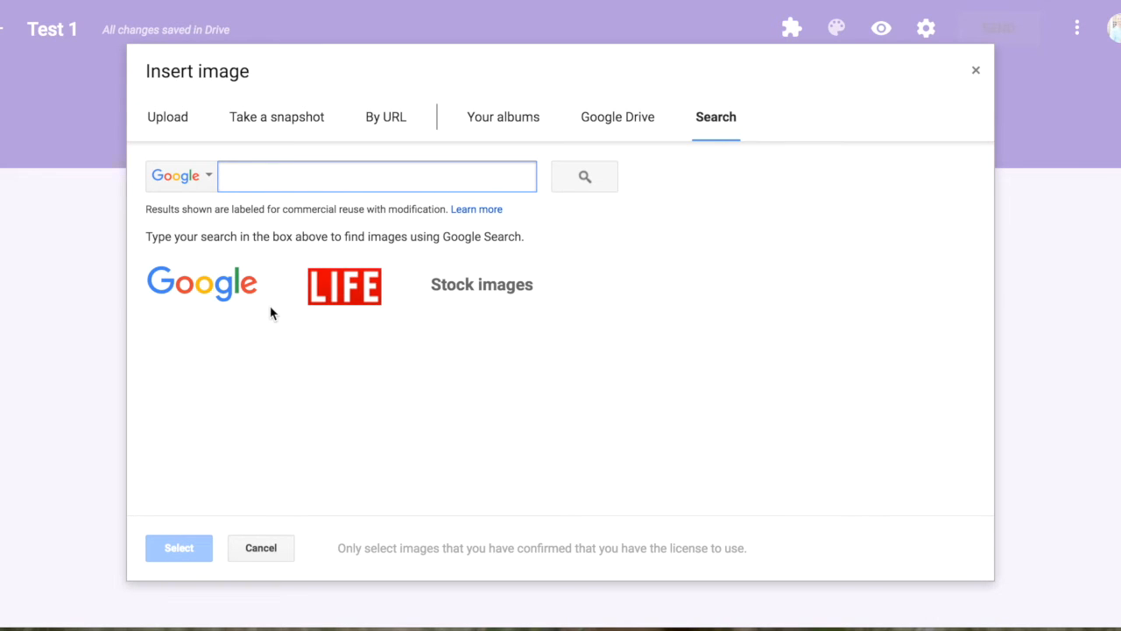
{"action": "left_click", "coordinate": [614, 131]}
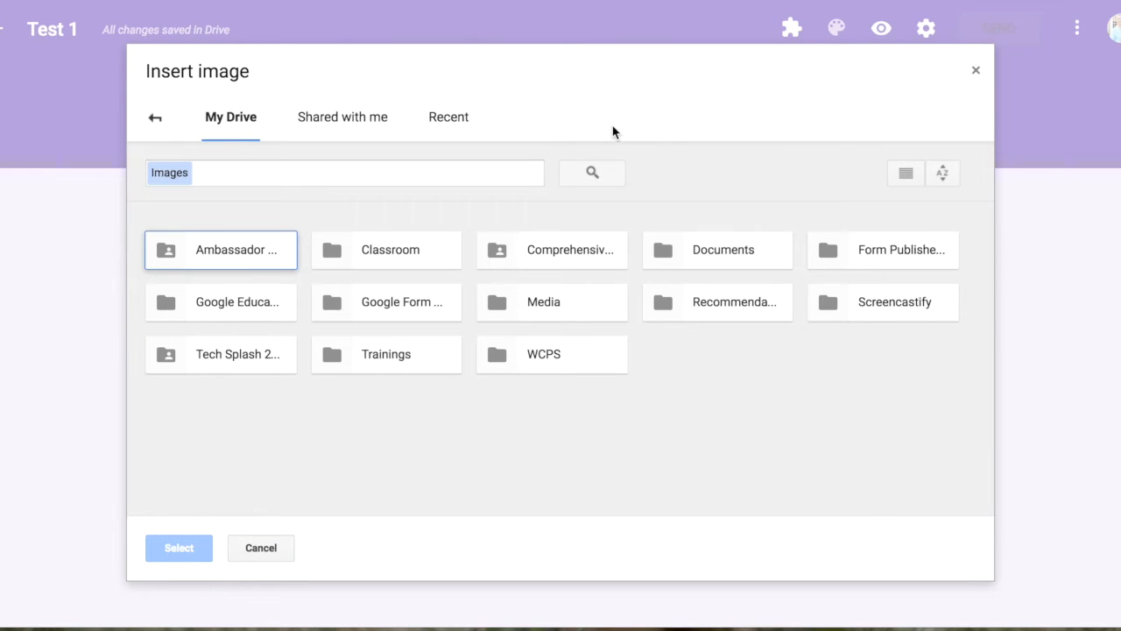
{"action": "double_click", "coordinate": [390, 302]}
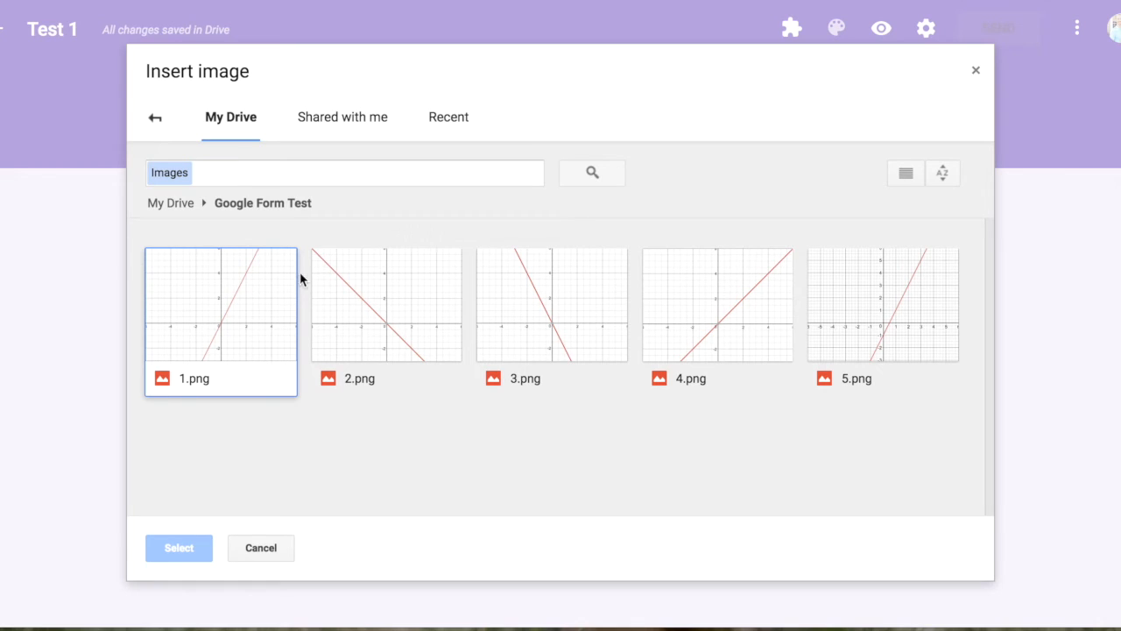
{"action": "double_click", "coordinate": [209, 322]}
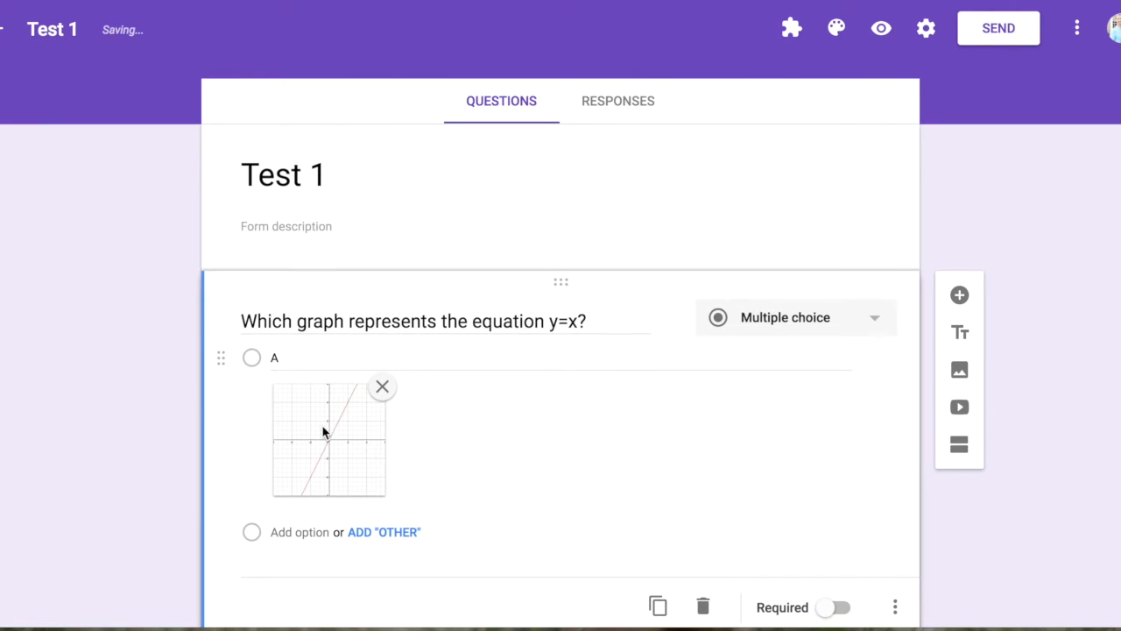
Add an option "B" with the image 2.png from the Google Form Test folder in Drive
{"action": "left_click", "coordinate": [307, 477]}
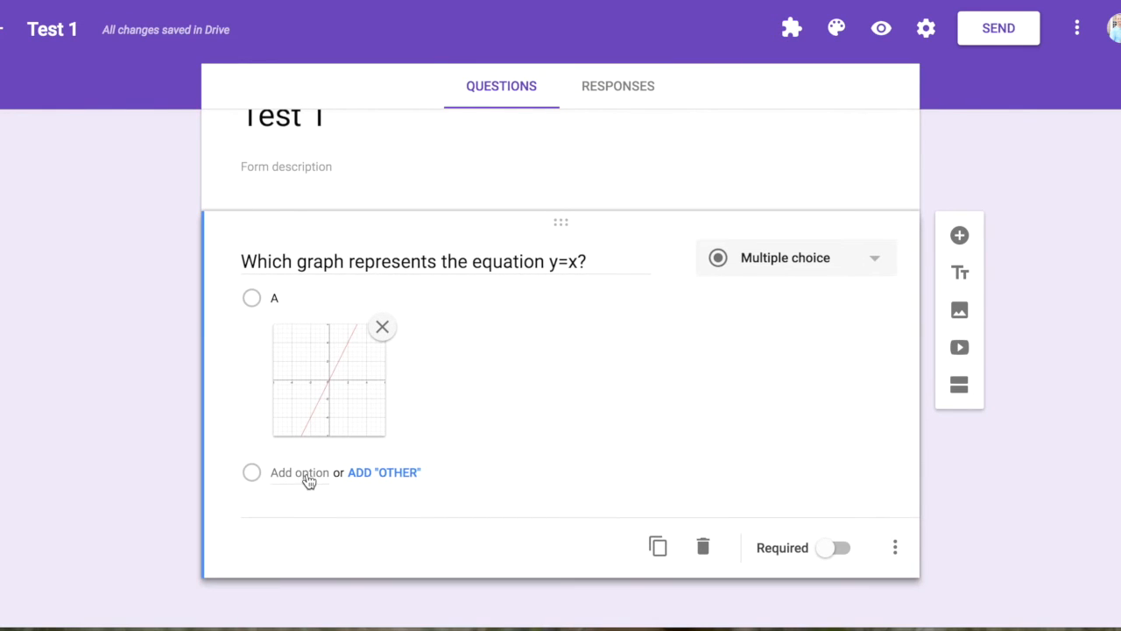
{"action": "type", "text": "B"}
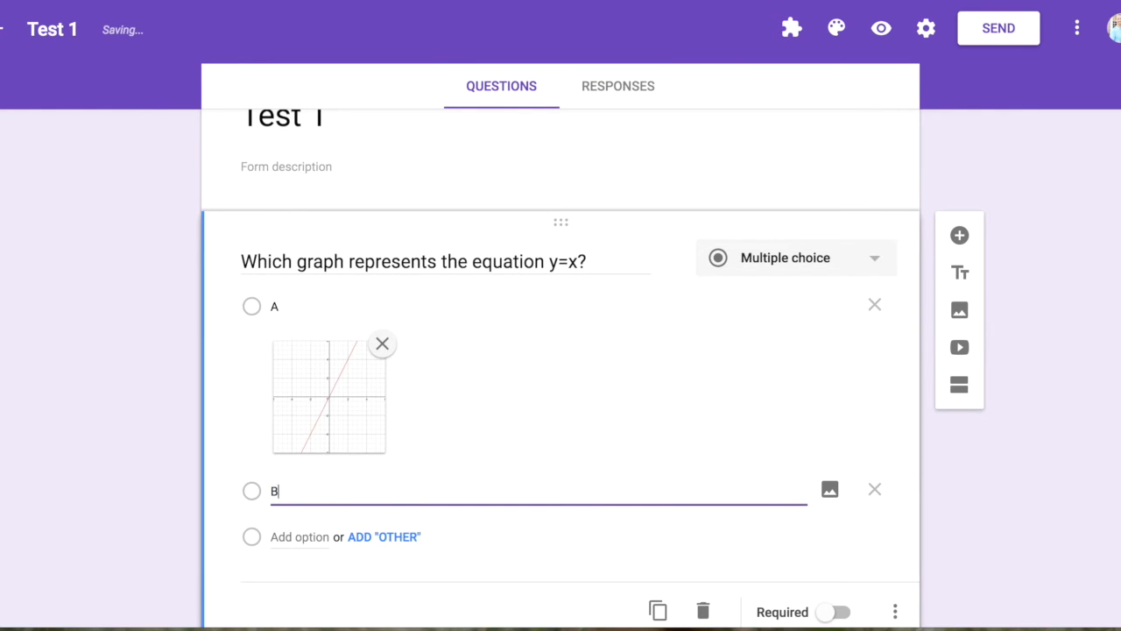
{"action": "left_click", "coordinate": [830, 489]}
{"action": "double_click", "coordinate": [401, 306]}
Add an option "C" with the image 3.png from the Google Form Test folder in Drive
{"action": "left_click", "coordinate": [300, 461]}
{"action": "type", "text": "C"}
{"action": "left_click", "coordinate": [829, 460]}
{"action": "double_click", "coordinate": [386, 306]}
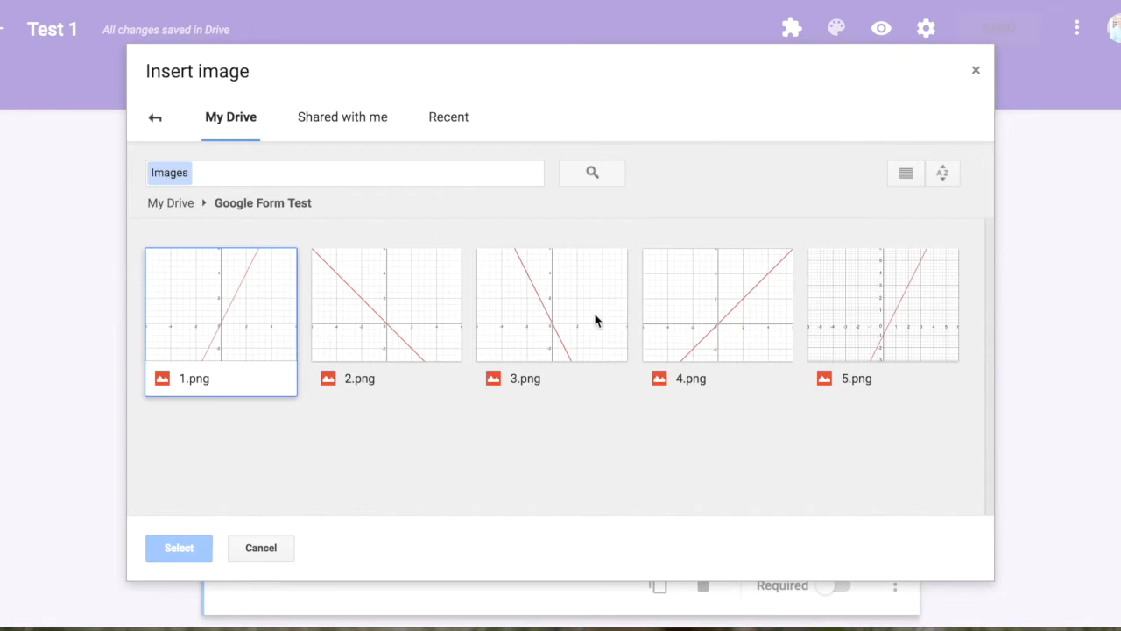
{"action": "double_click", "coordinate": [617, 318]}
Add an option "D" with the image 4.png from the Google Form Test folder in Drive
{"action": "left_click", "coordinate": [283, 463]}
{"action": "left_click", "coordinate": [828, 462]}
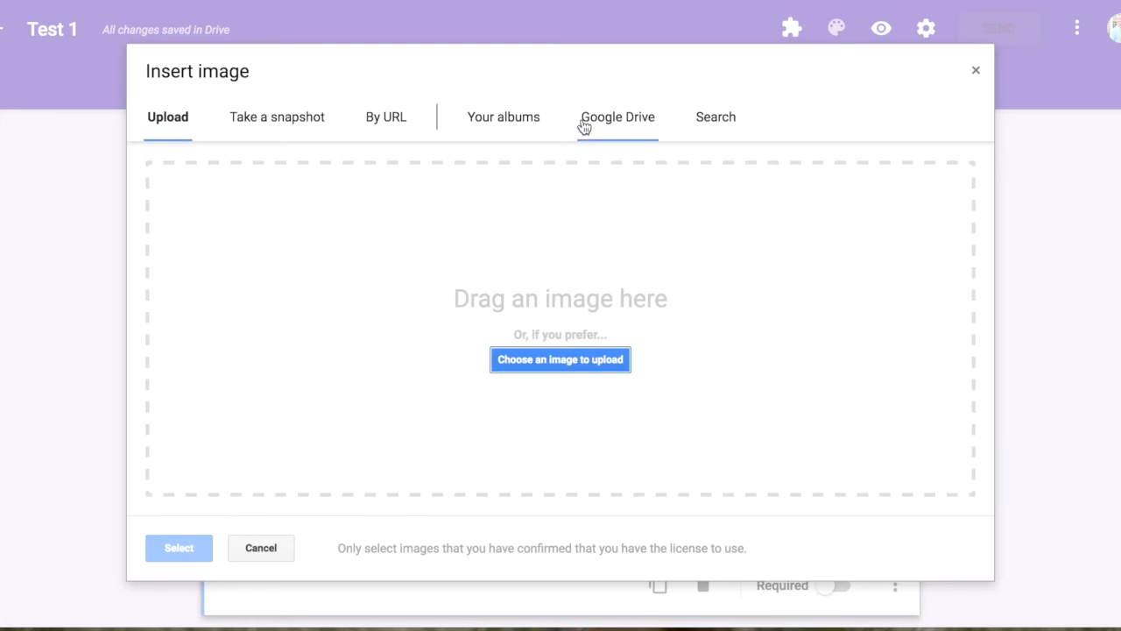
{"action": "left_click", "coordinate": [635, 132]}
{"action": "double_click", "coordinate": [400, 300]}
{"action": "double_click", "coordinate": [740, 325]}
Review the first question and the graph images attached to its options A to D
{"action": "scroll", "coordinate": [731, 323], "scroll_direction": "down", "scroll_amount": 2}
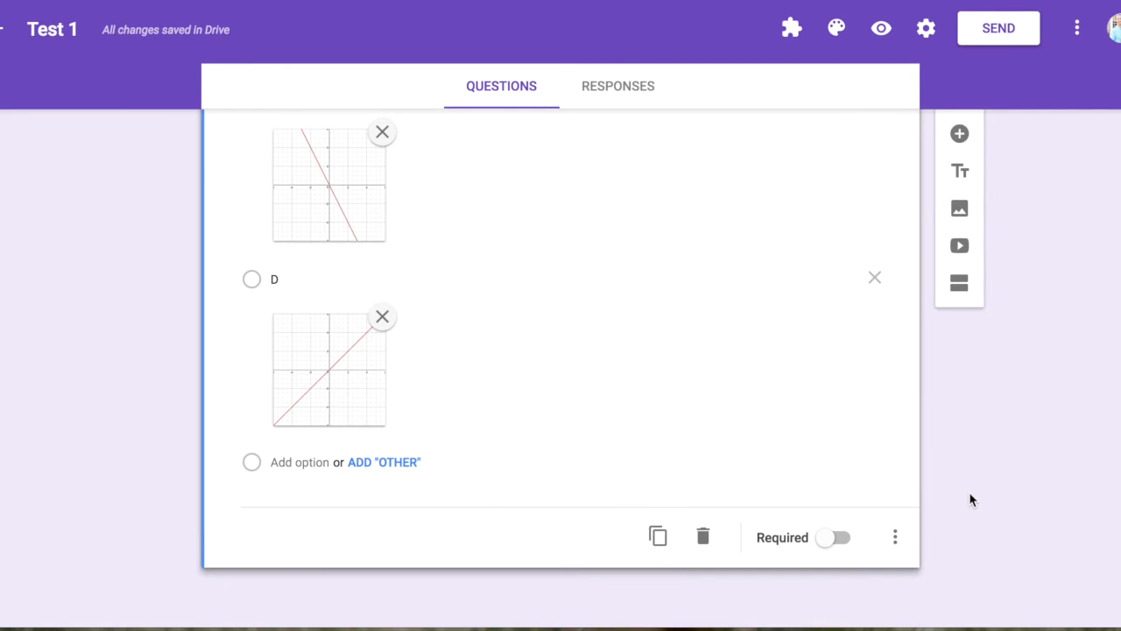
{"action": "scroll", "coordinate": [970, 499], "scroll_direction": "up", "scroll_amount": 5}
{"action": "scroll", "coordinate": [970, 499], "scroll_direction": "down", "scroll_amount": 5}
{"action": "scroll", "coordinate": [970, 499], "scroll_direction": "up", "scroll_amount": 5}
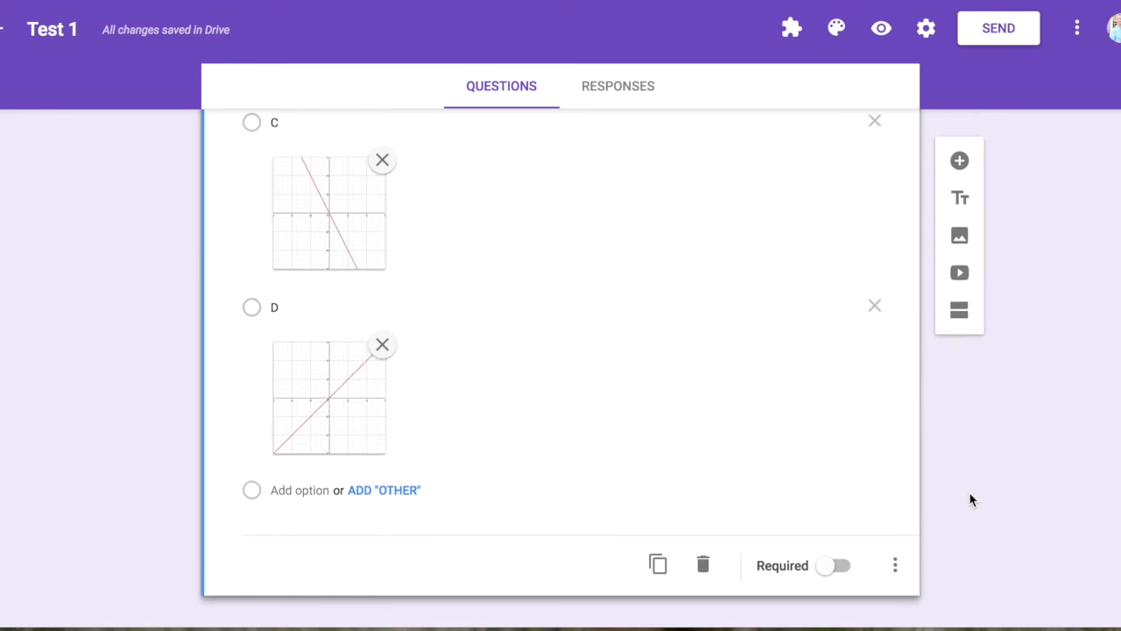
{"action": "scroll", "coordinate": [969, 500], "scroll_direction": "up", "scroll_amount": 1}
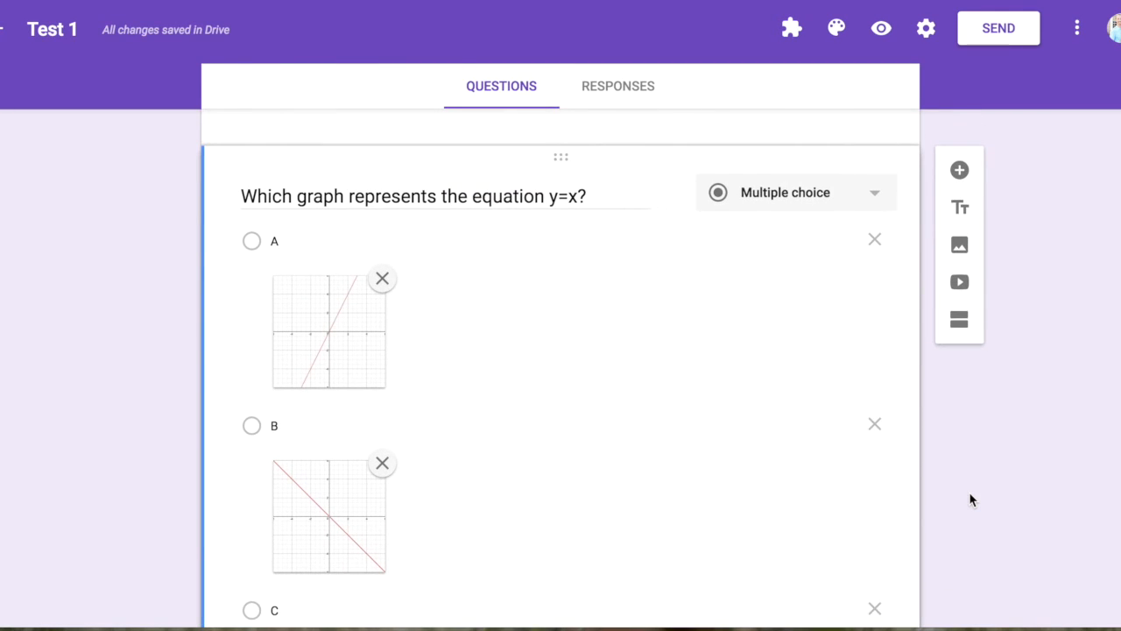
{"action": "scroll", "coordinate": [970, 500], "scroll_direction": "down", "scroll_amount": 1}
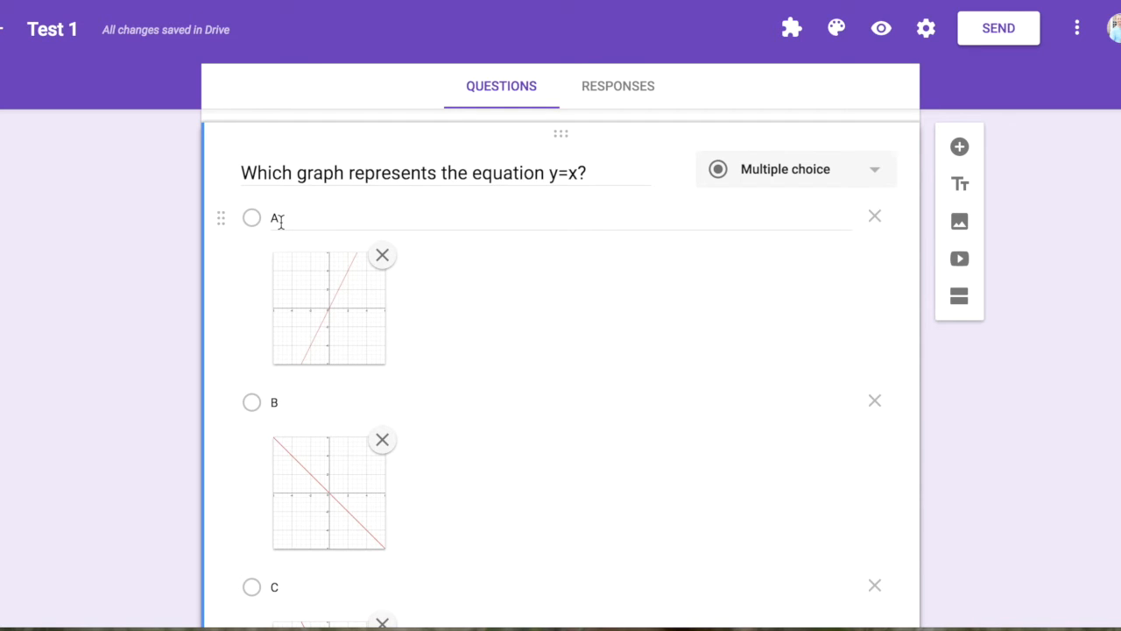
{"action": "scroll", "coordinate": [453, 485], "scroll_direction": "down", "scroll_amount": 4}
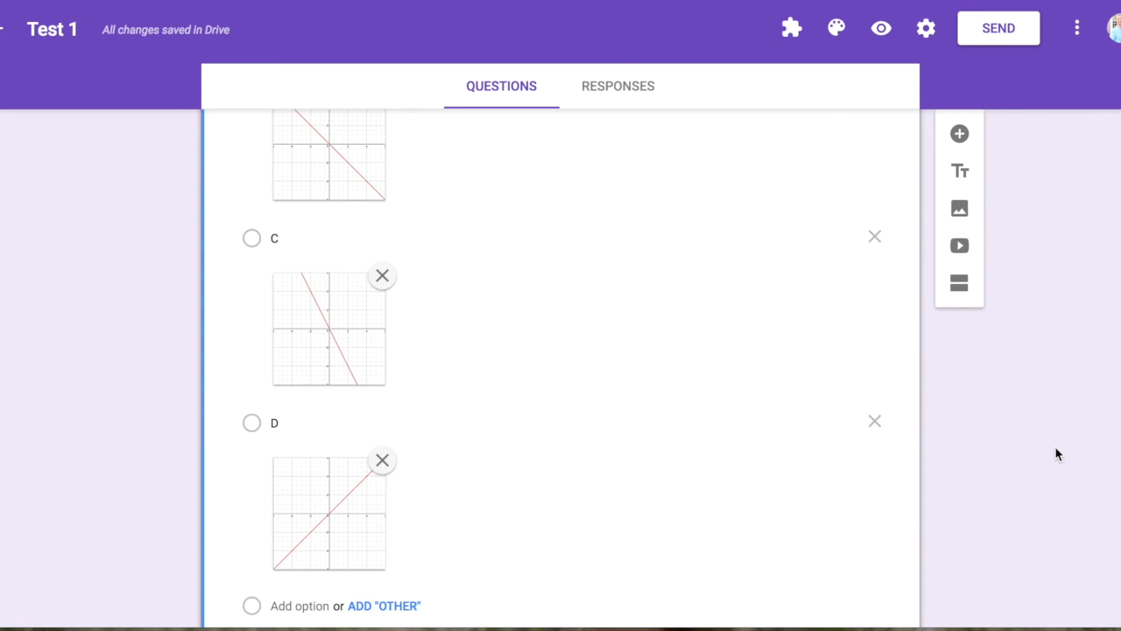
{"action": "scroll", "coordinate": [1055, 446], "scroll_direction": "down", "scroll_amount": 2}
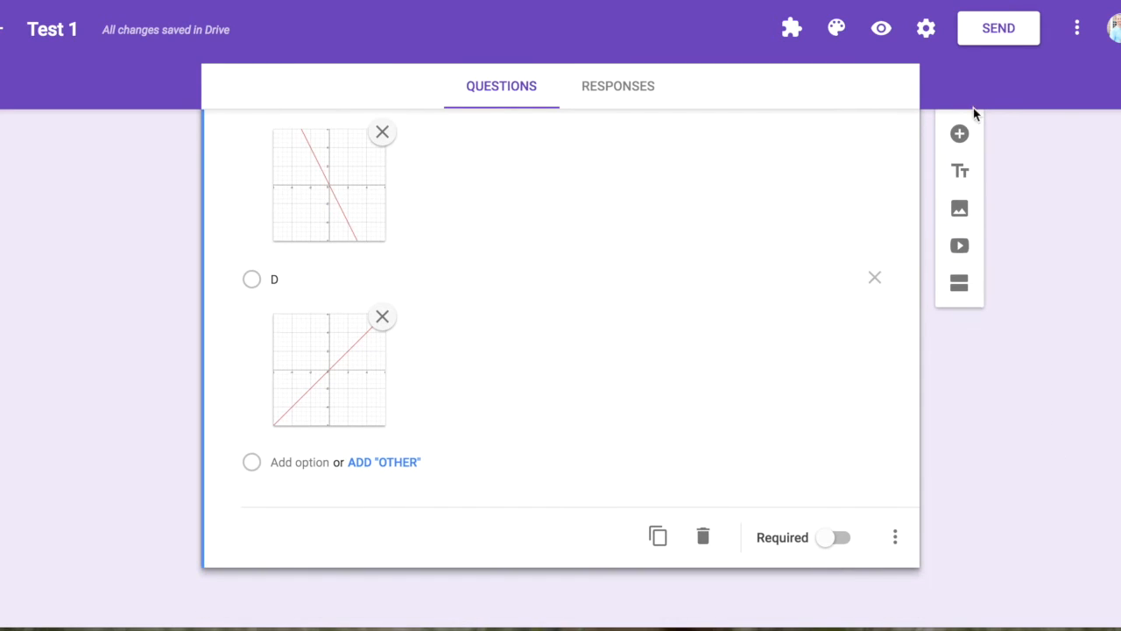
Add a second multiple choice question reading "Which equation is represented by the following graph?"
{"action": "left_click", "coordinate": [967, 136]}
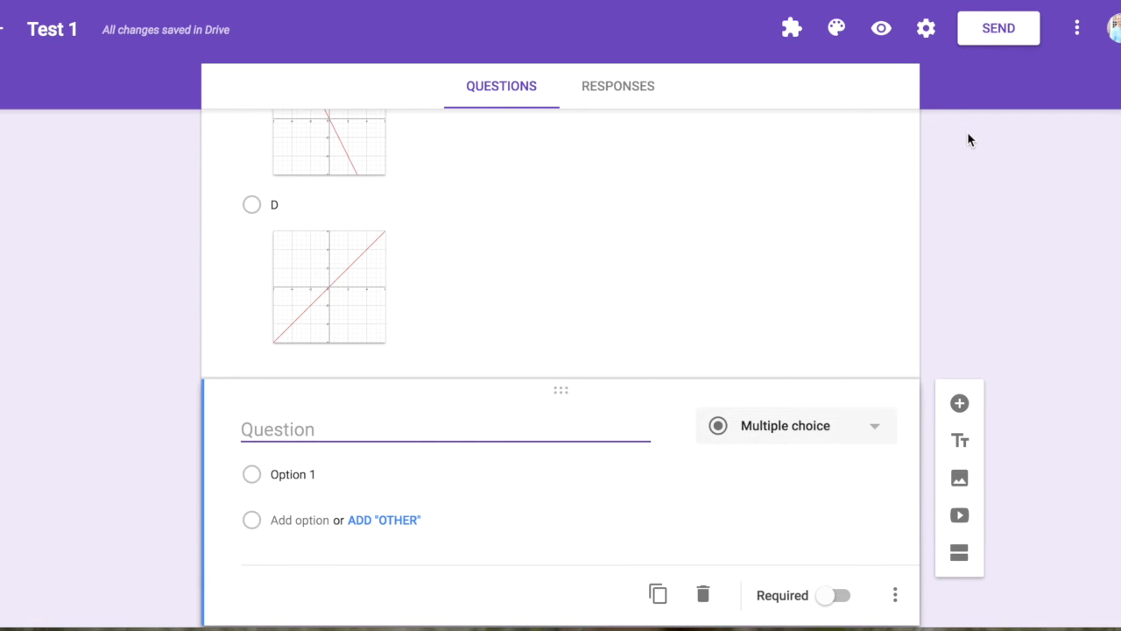
{"action": "type", "text": "Which equation"}
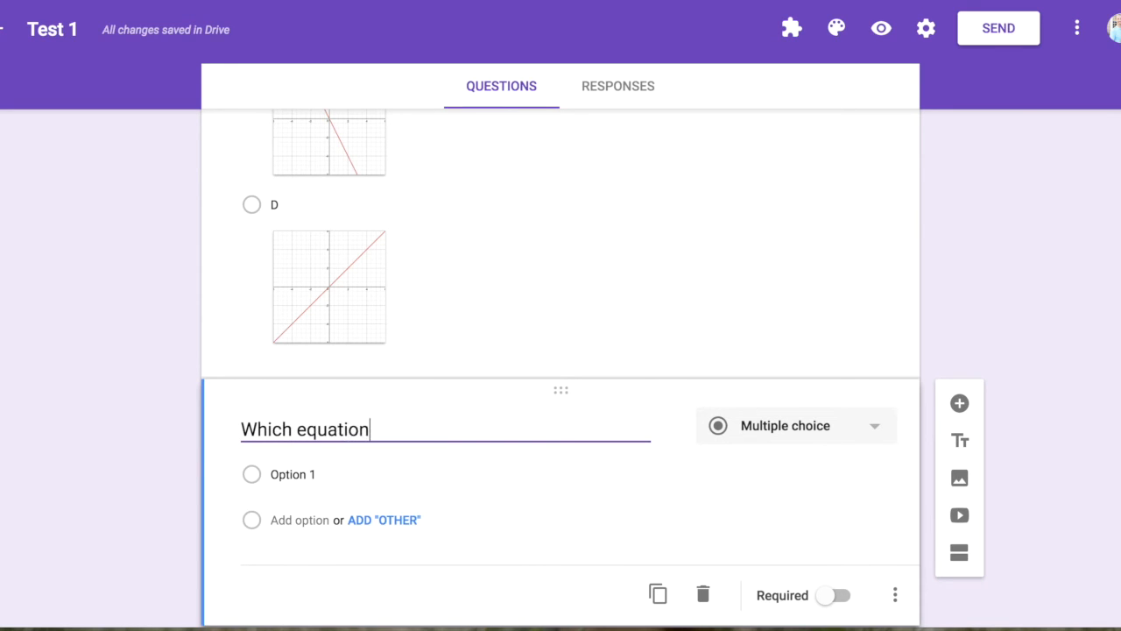
{"action": "type", "text": " is r"}
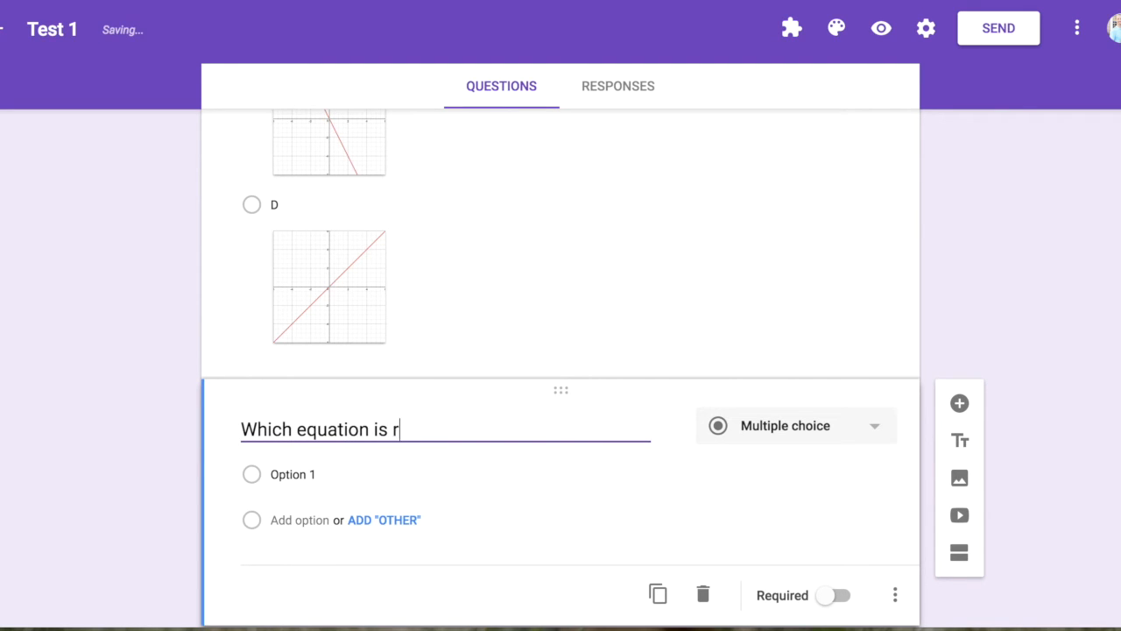
{"action": "type", "text": "epresented by "}
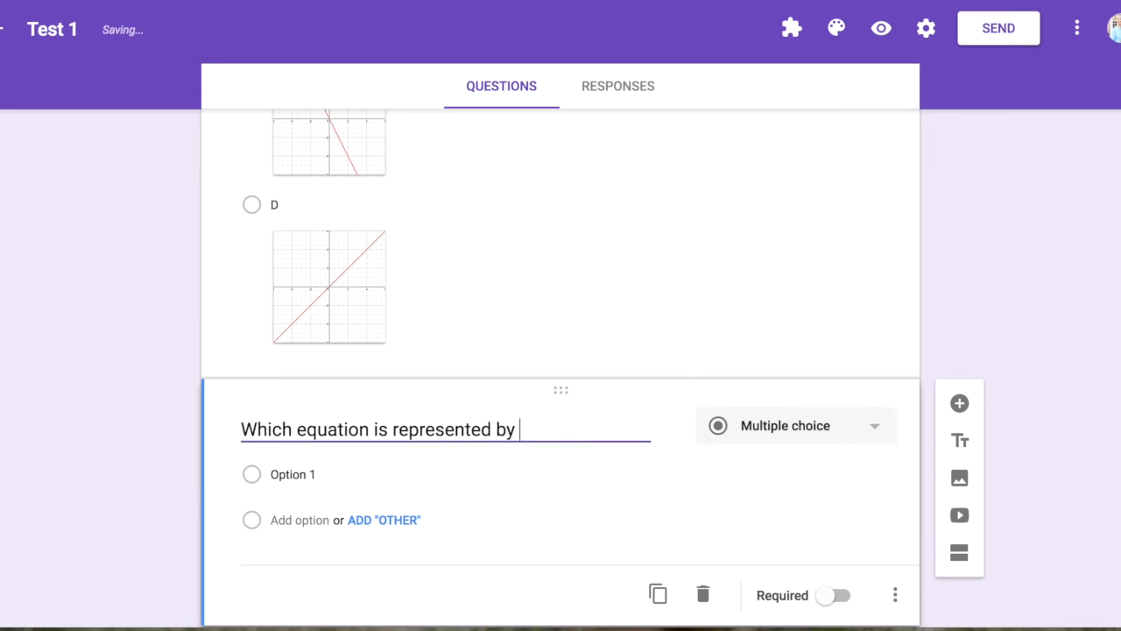
{"action": "type", "text": "the followin"}
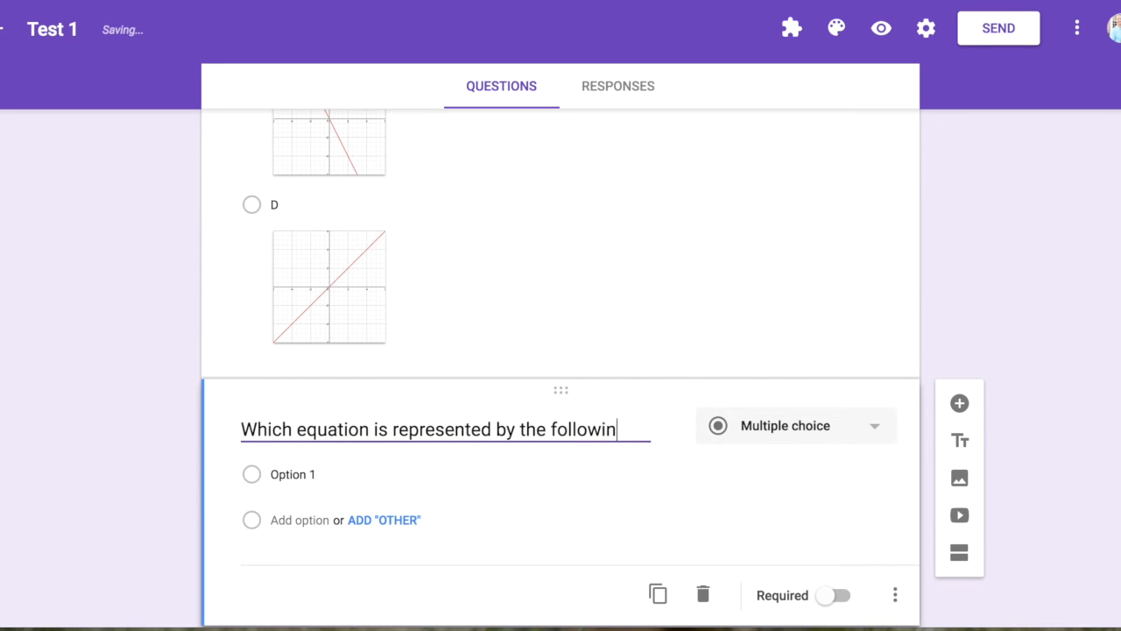
{"action": "type", "text": "g graph?"}
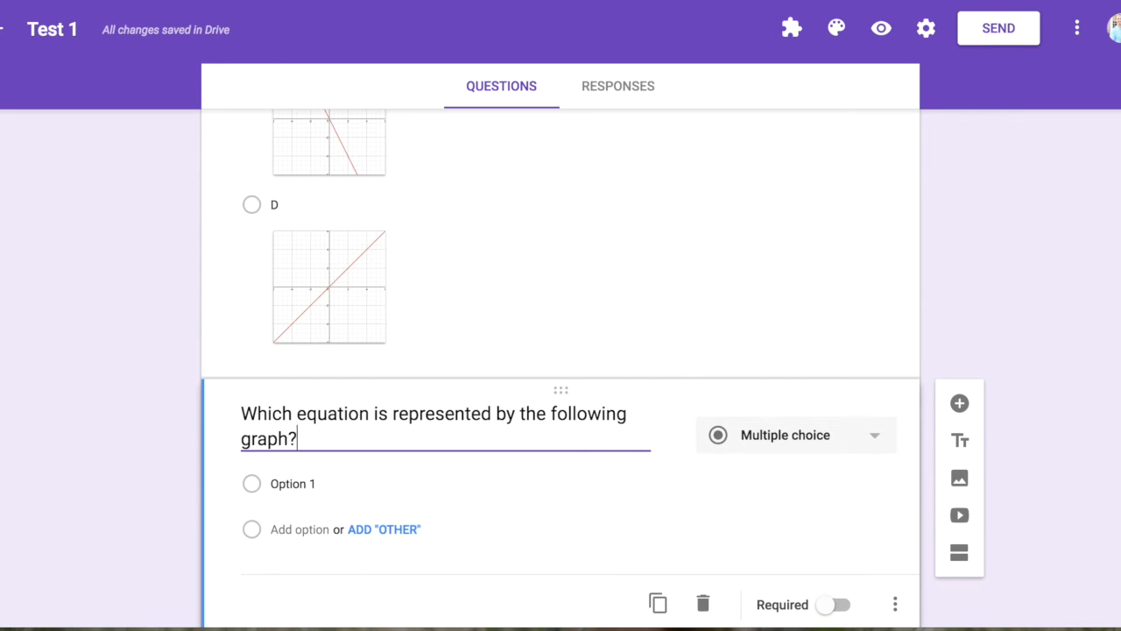
Insert the image 5.png from the Google Form Test folder in Drive into the second question itself
{"action": "left_click", "coordinate": [673, 435]}
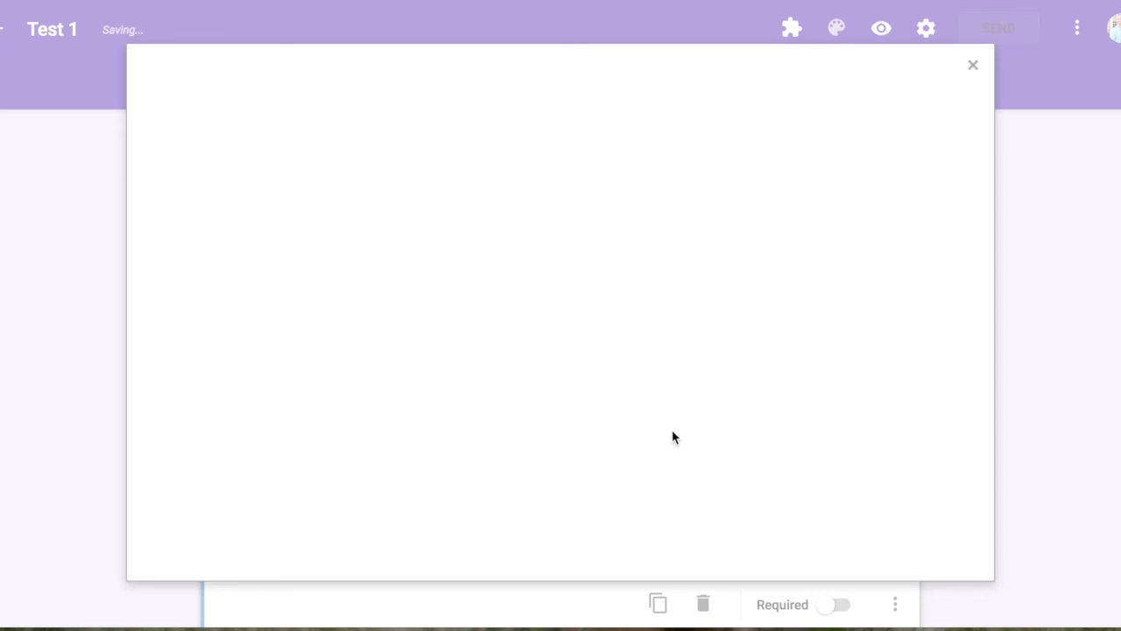
{"action": "left_click", "coordinate": [601, 118]}
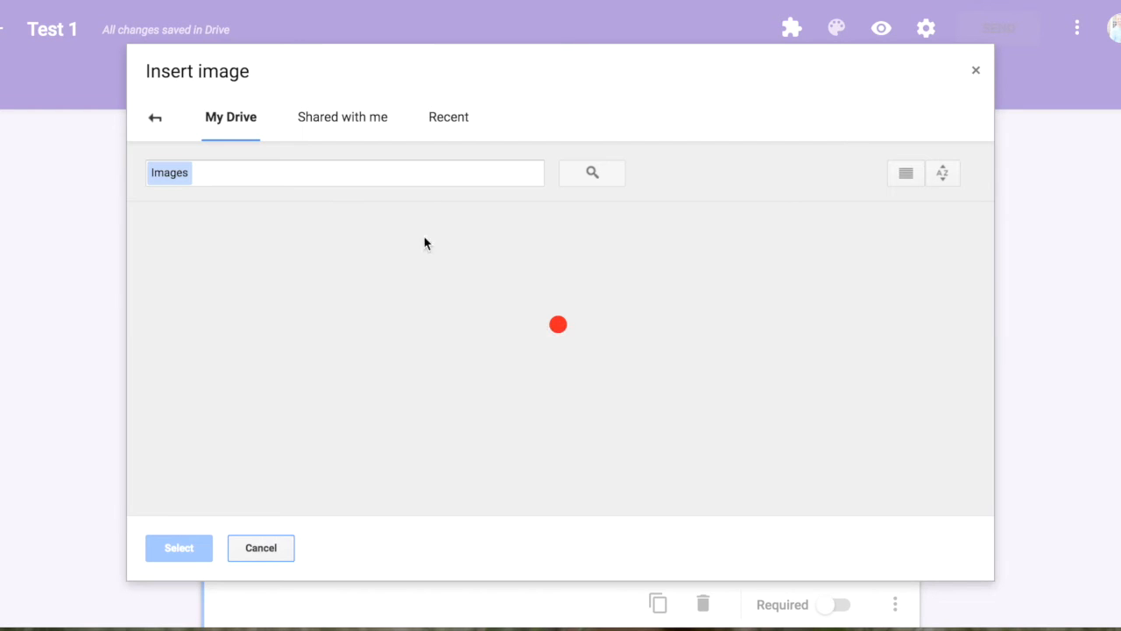
{"action": "double_click", "coordinate": [374, 304]}
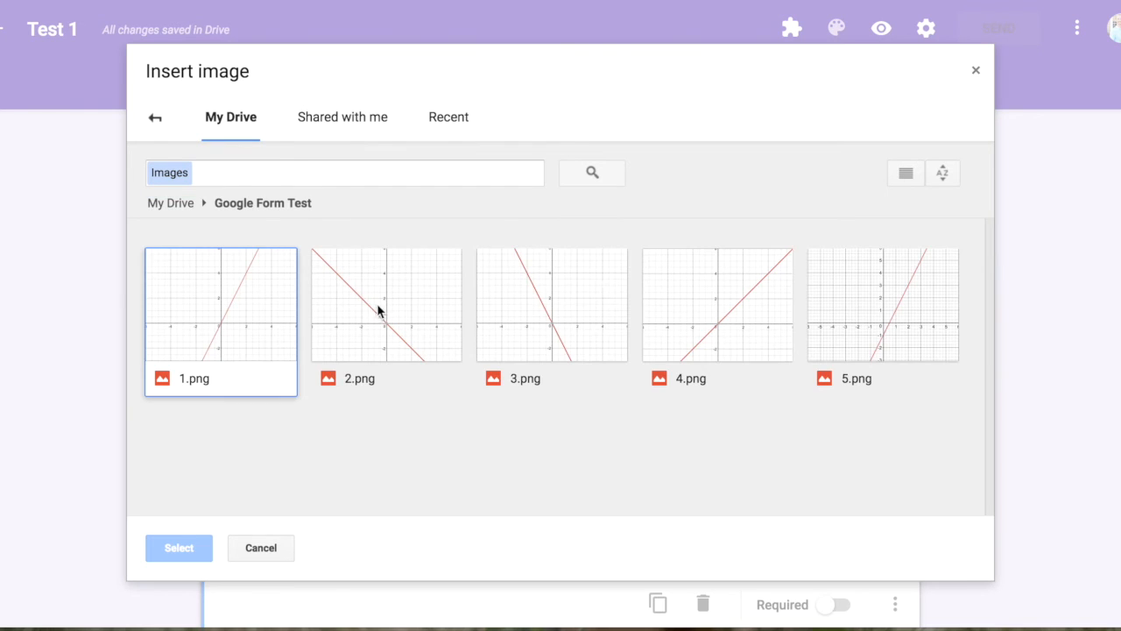
{"action": "double_click", "coordinate": [818, 311]}
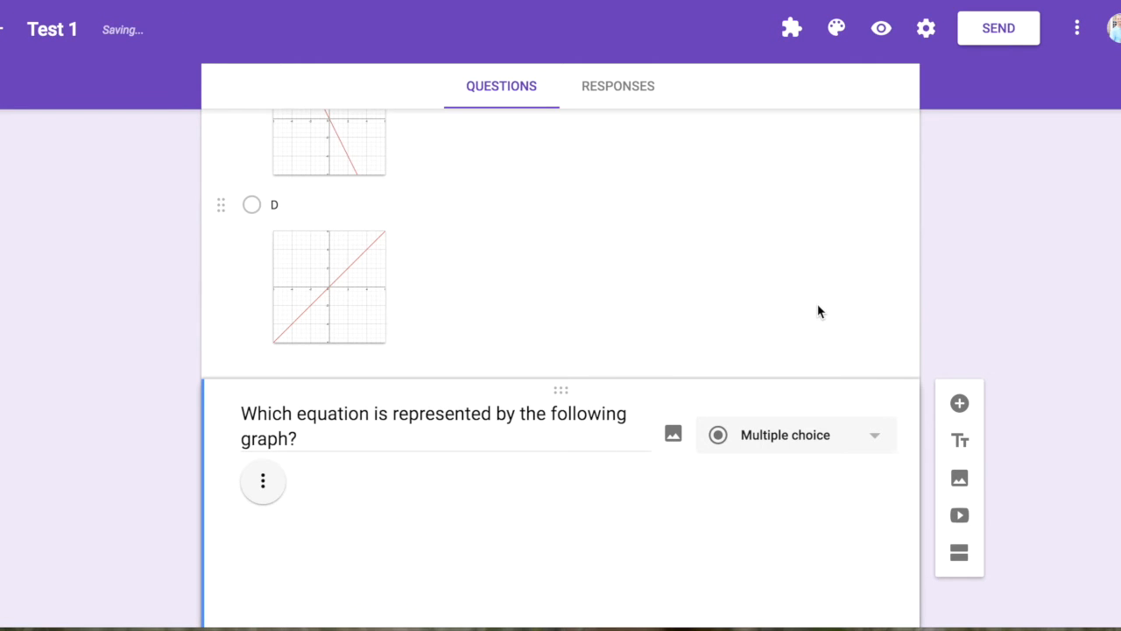
{"action": "scroll", "coordinate": [818, 311], "scroll_direction": "down", "scroll_amount": 5}
{"action": "scroll", "coordinate": [818, 311], "scroll_direction": "down", "scroll_amount": 3}
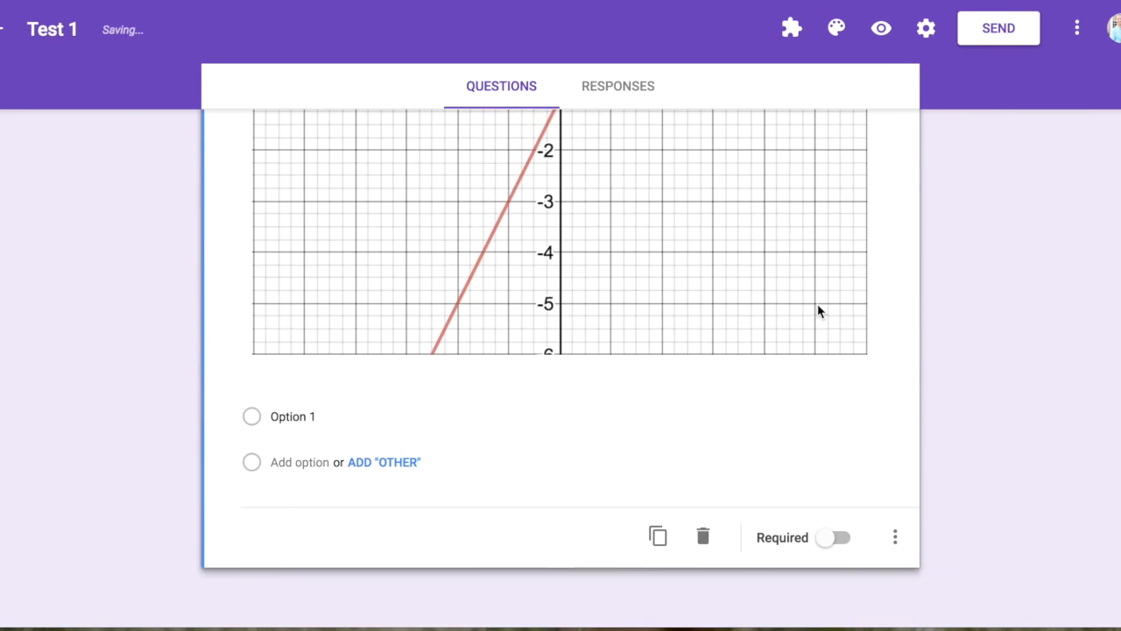
Set the first answer option of the second question to "y=-3x+1"
{"action": "left_click", "coordinate": [296, 414]}
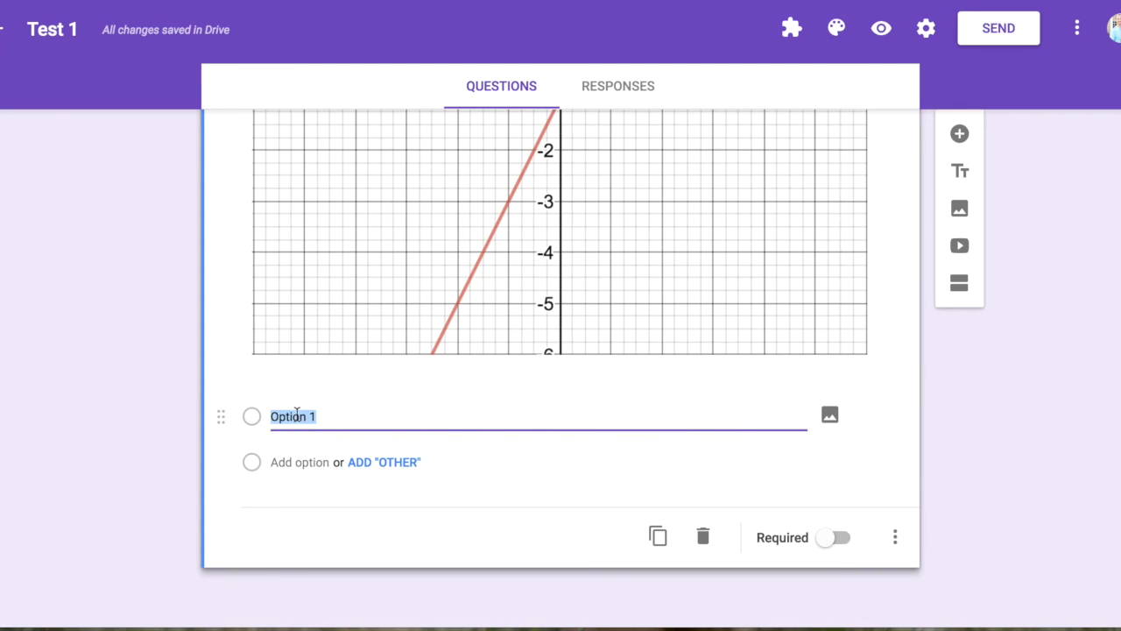
{"action": "scroll", "coordinate": [296, 414], "scroll_direction": "up", "scroll_amount": 2}
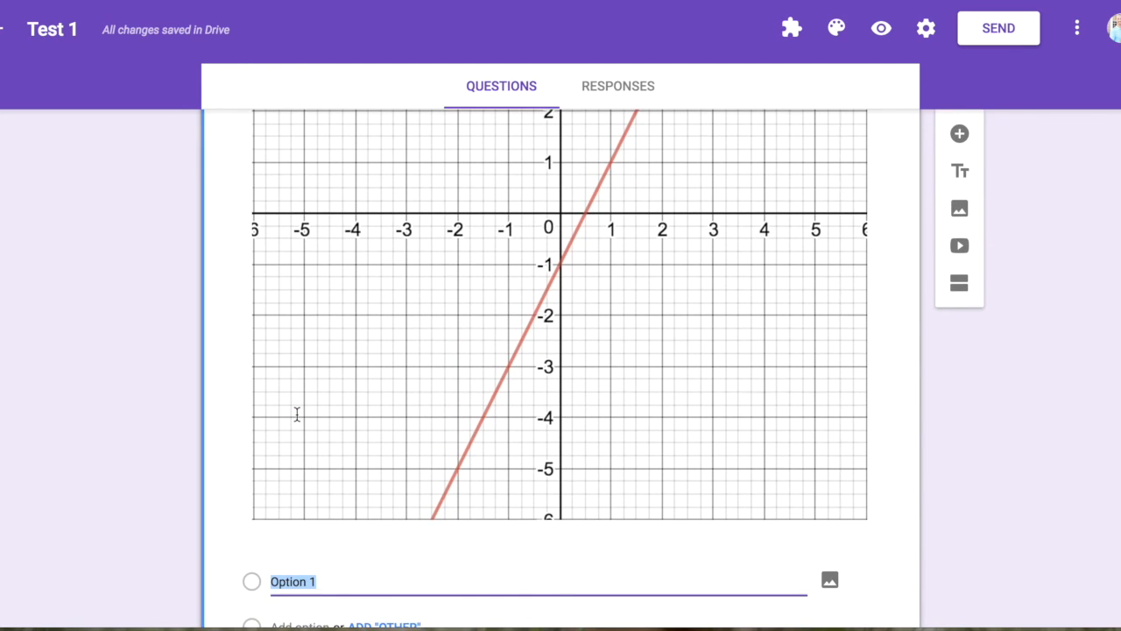
{"action": "type", "text": "y="}
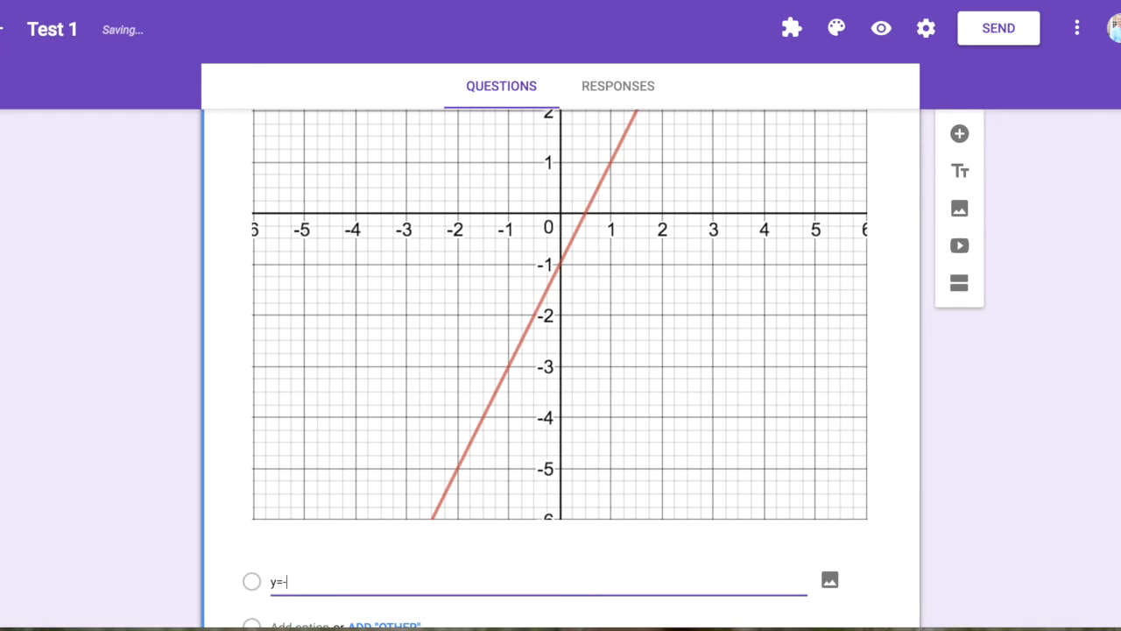
{"action": "type", "text": "-3x+1"}
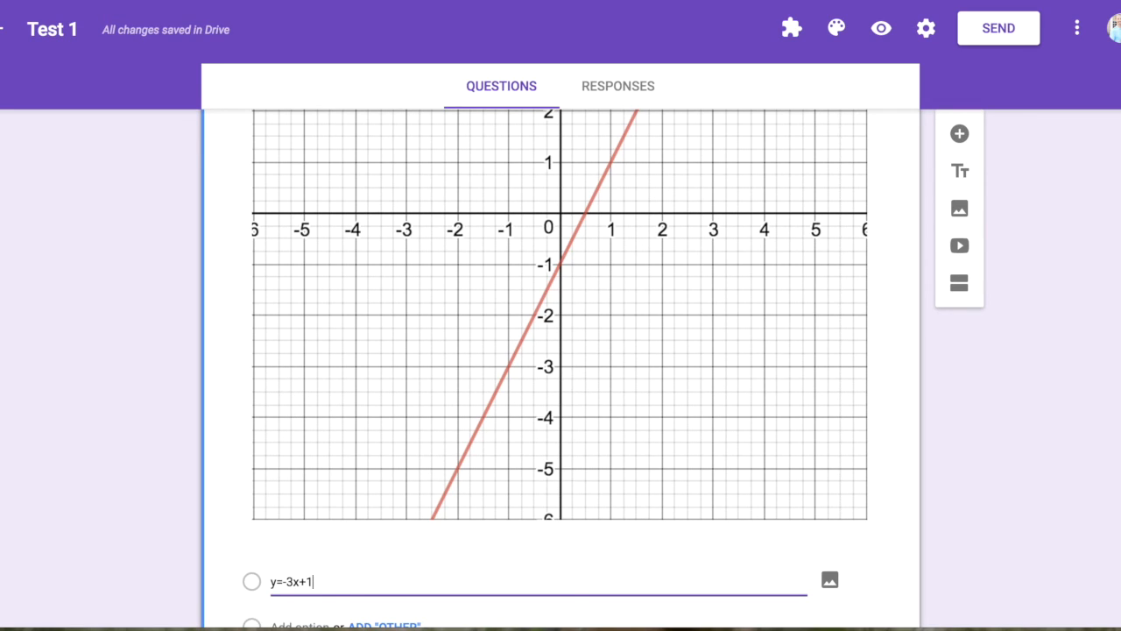
{"action": "scroll", "coordinate": [560, 351], "scroll_direction": "down", "scroll_amount": 1}
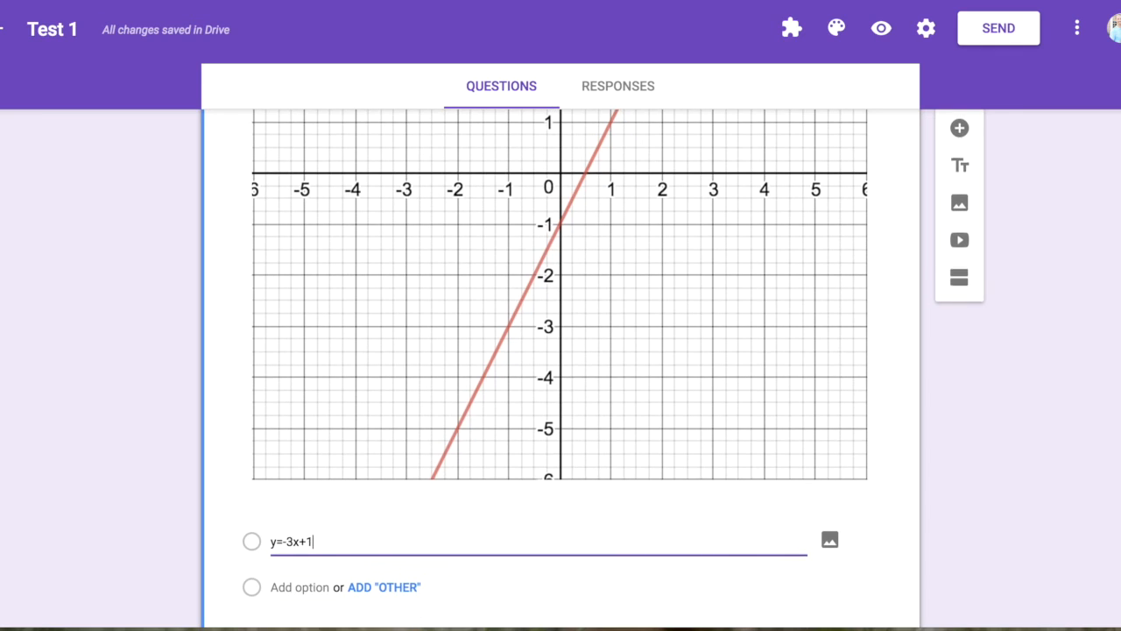
Add three more answer options to the second question: "y=2x-1", "y=x" and "y=2x"
{"action": "left_click", "coordinate": [315, 589]}
{"action": "type", "text": "y="}
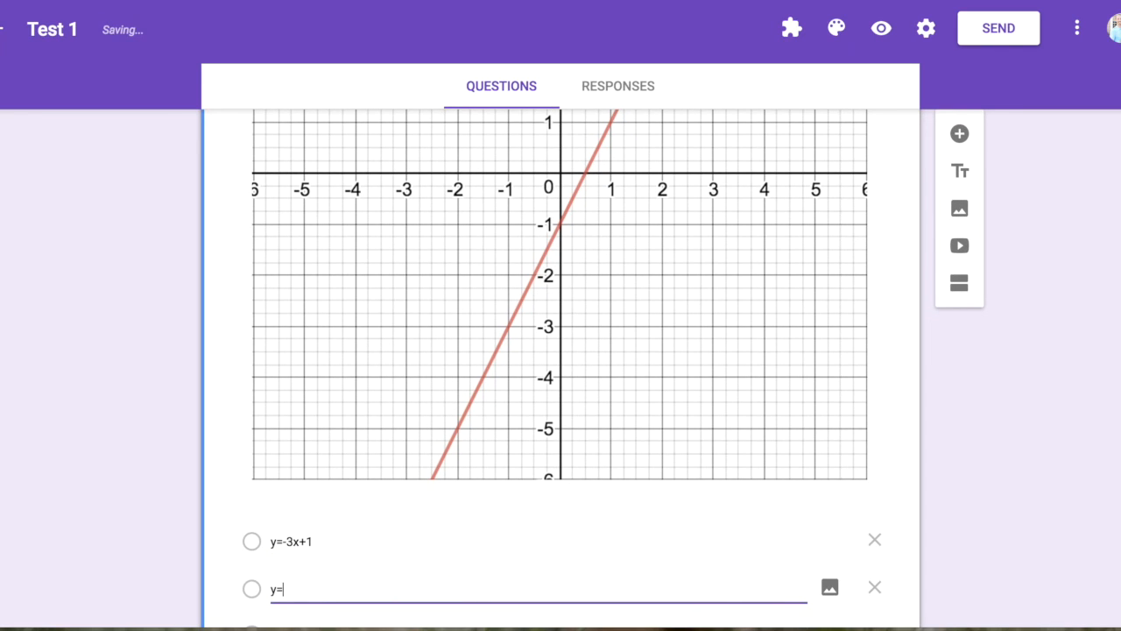
{"action": "type", "text": "2x-1"}
{"action": "scroll", "coordinate": [560, 368], "scroll_direction": "down", "scroll_amount": 1}
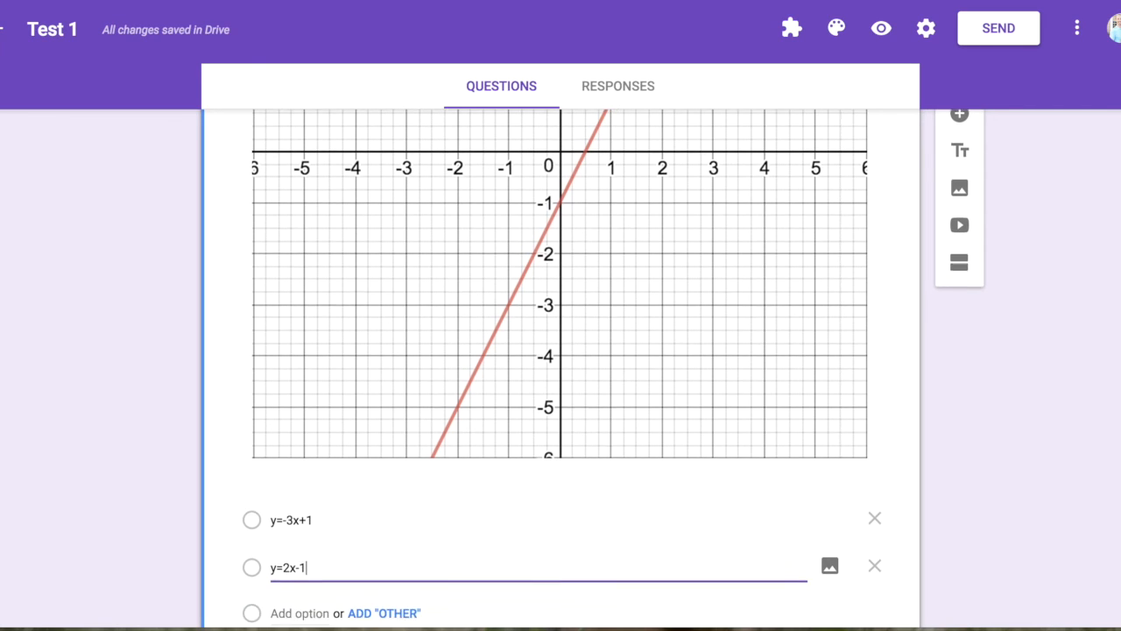
{"action": "left_click", "coordinate": [298, 612]}
{"action": "type", "text": "y=x"}
{"action": "scroll", "coordinate": [275, 613], "scroll_direction": "down", "scroll_amount": 1}
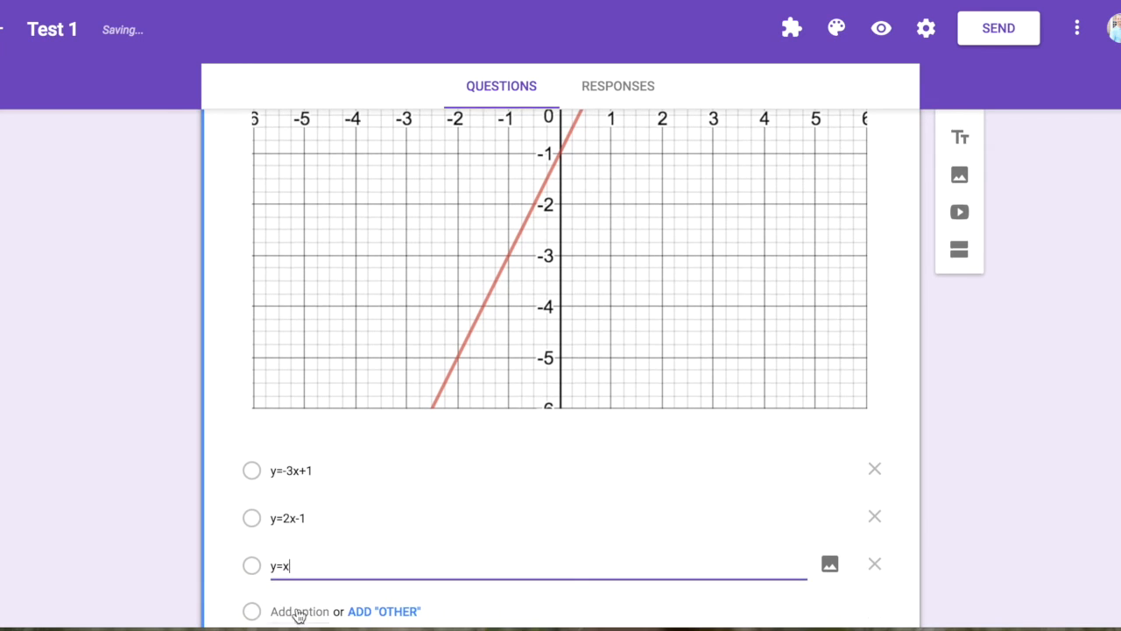
{"action": "left_click", "coordinate": [281, 610]}
{"action": "type", "text": "y="}
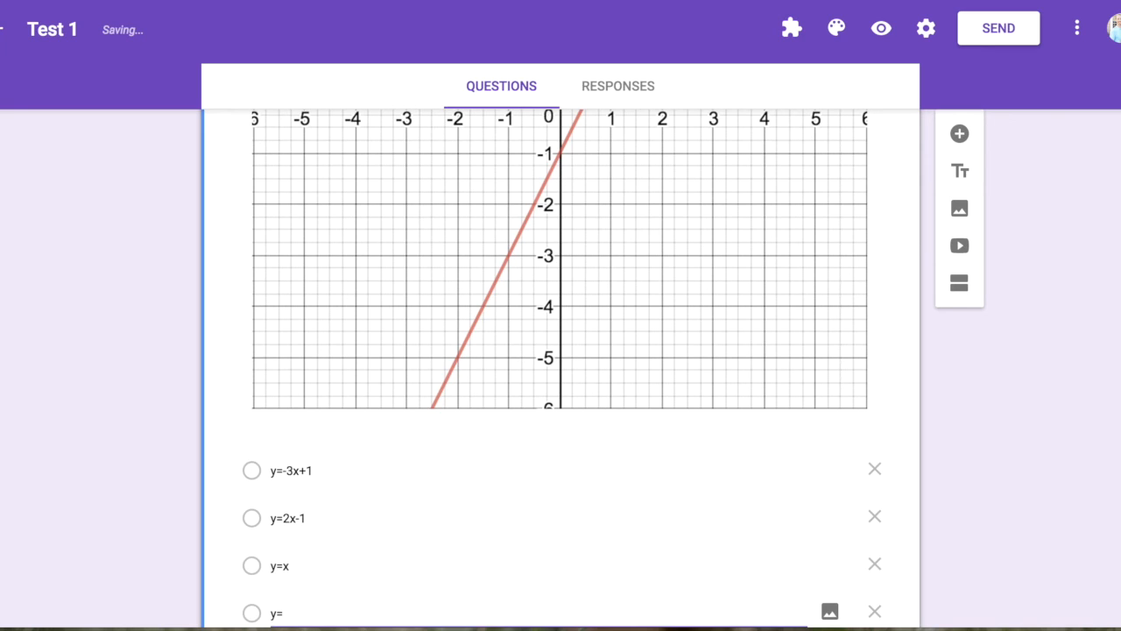
{"action": "type", "text": "2x"}
Shrink the graph image in the second question to about half its width and center-align it
{"action": "scroll", "coordinate": [560, 350], "scroll_direction": "up", "scroll_amount": 2}
{"action": "scroll", "coordinate": [561, 351], "scroll_direction": "up", "scroll_amount": 4}
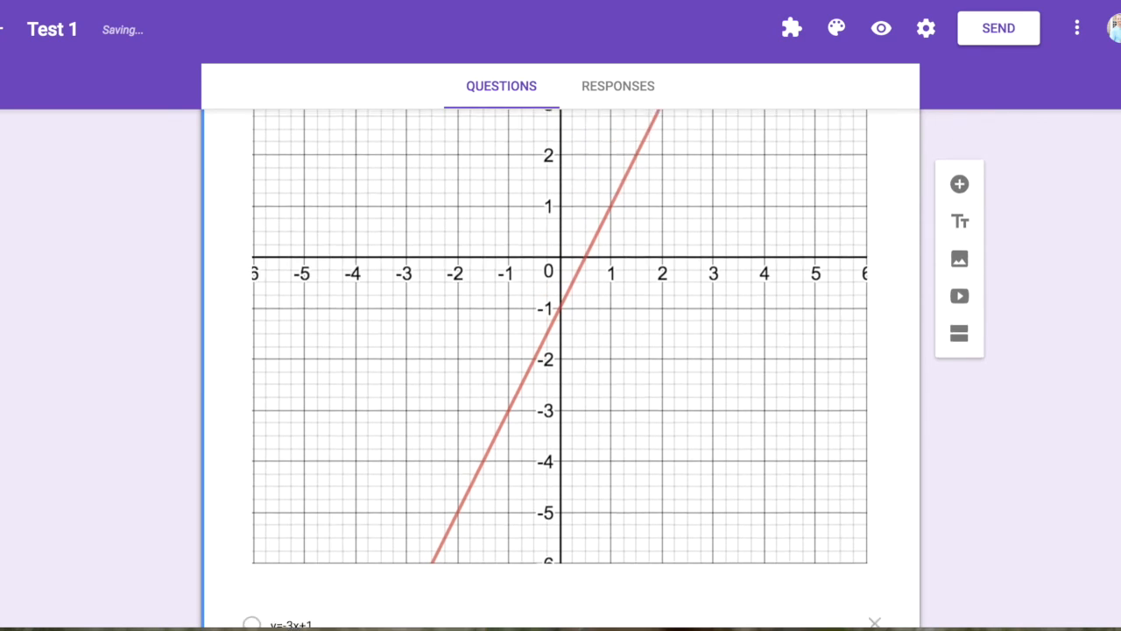
{"action": "scroll", "coordinate": [561, 350], "scroll_direction": "down", "scroll_amount": 5}
{"action": "scroll", "coordinate": [643, 461], "scroll_direction": "down", "scroll_amount": 3}
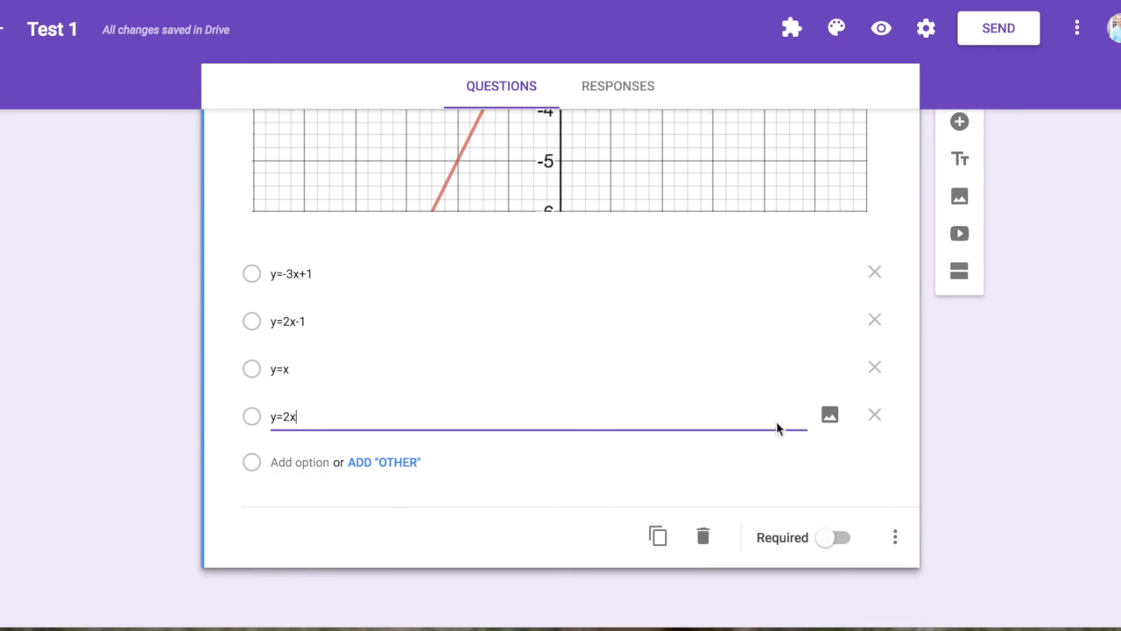
{"action": "scroll", "coordinate": [982, 395], "scroll_direction": "up", "scroll_amount": 3}
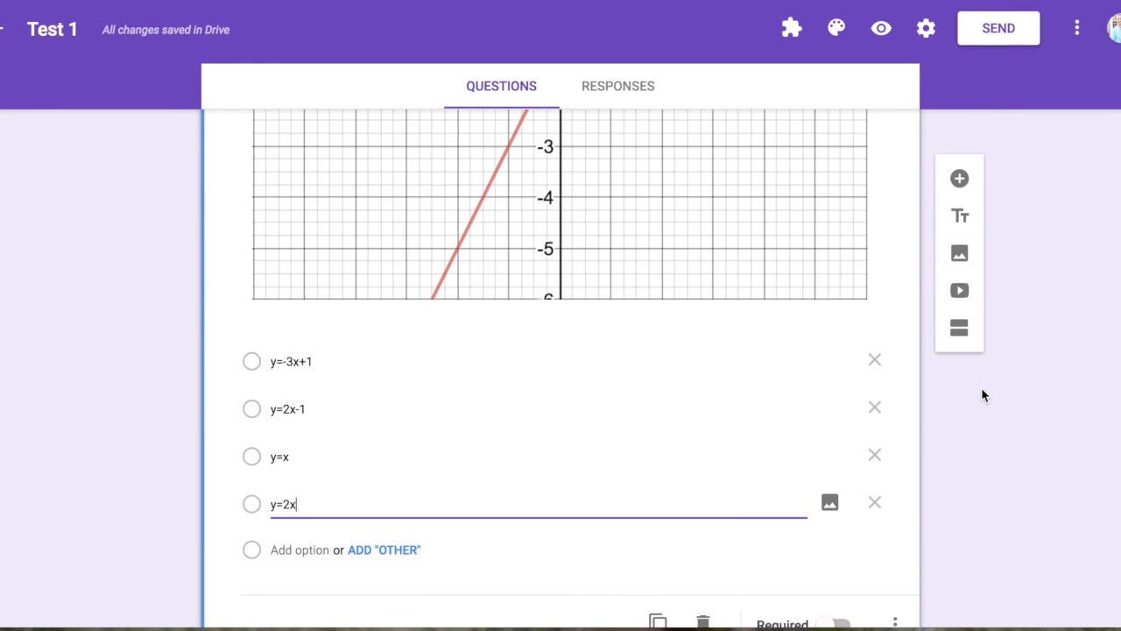
{"action": "scroll", "coordinate": [980, 388], "scroll_direction": "up", "scroll_amount": 4}
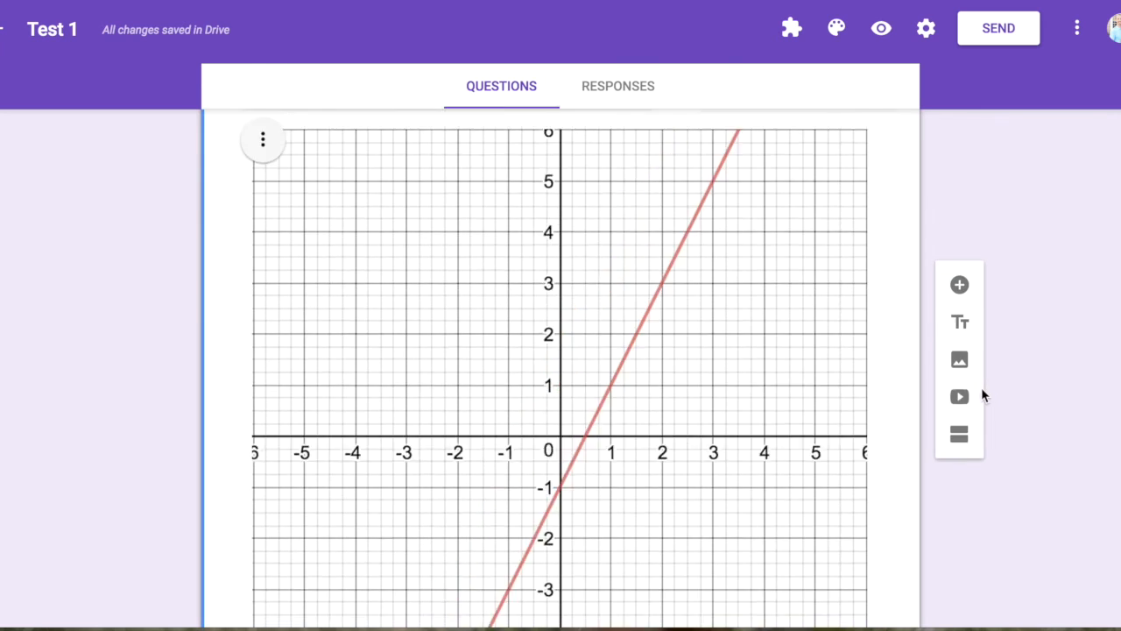
{"action": "left_click", "coordinate": [689, 385]}
{"action": "scroll", "coordinate": [690, 382], "scroll_direction": "down", "scroll_amount": 5}
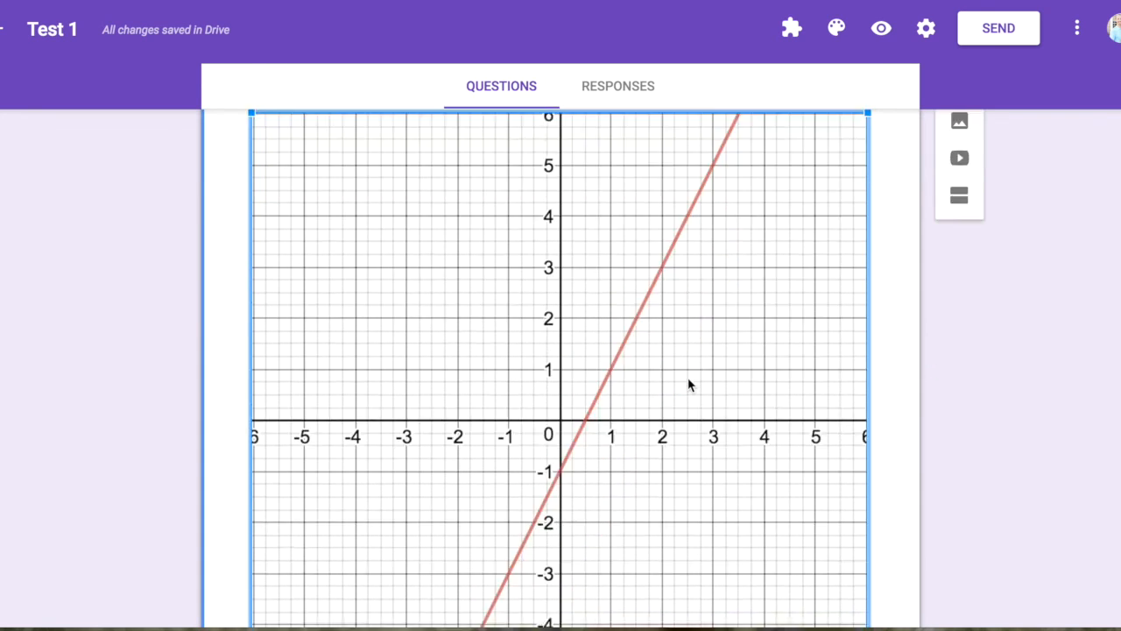
{"action": "left_click", "coordinate": [868, 440]}
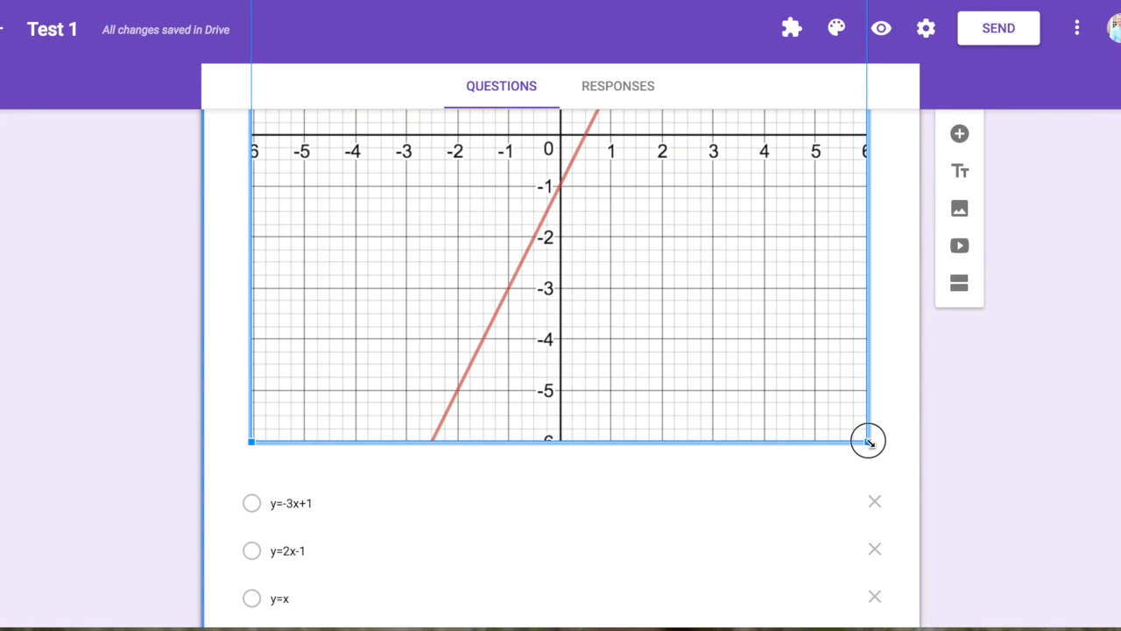
{"action": "left_click_drag", "start_coordinate": [868, 441], "coordinate": [575, 298]}
{"action": "left_click", "coordinate": [646, 232]}
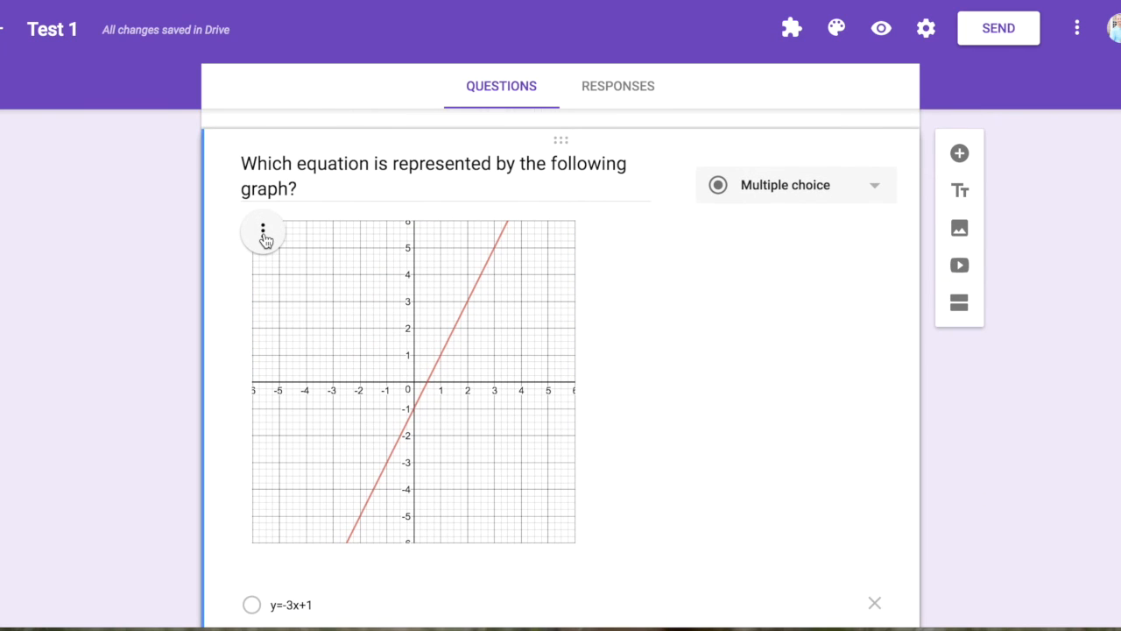
{"action": "left_click", "coordinate": [263, 235]}
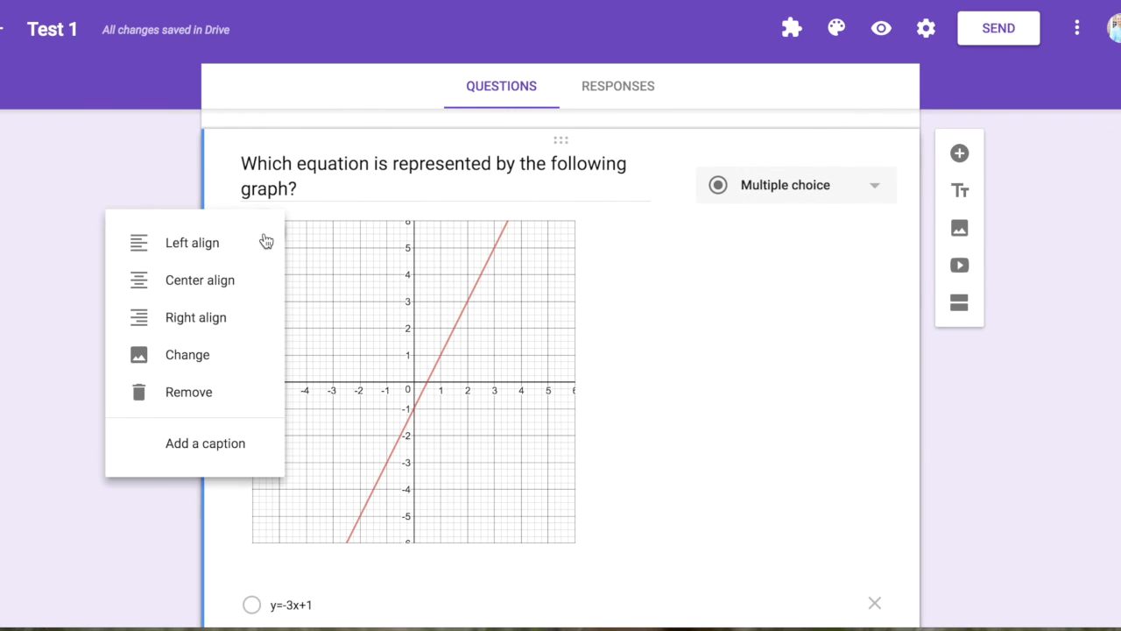
{"action": "left_click", "coordinate": [221, 294]}
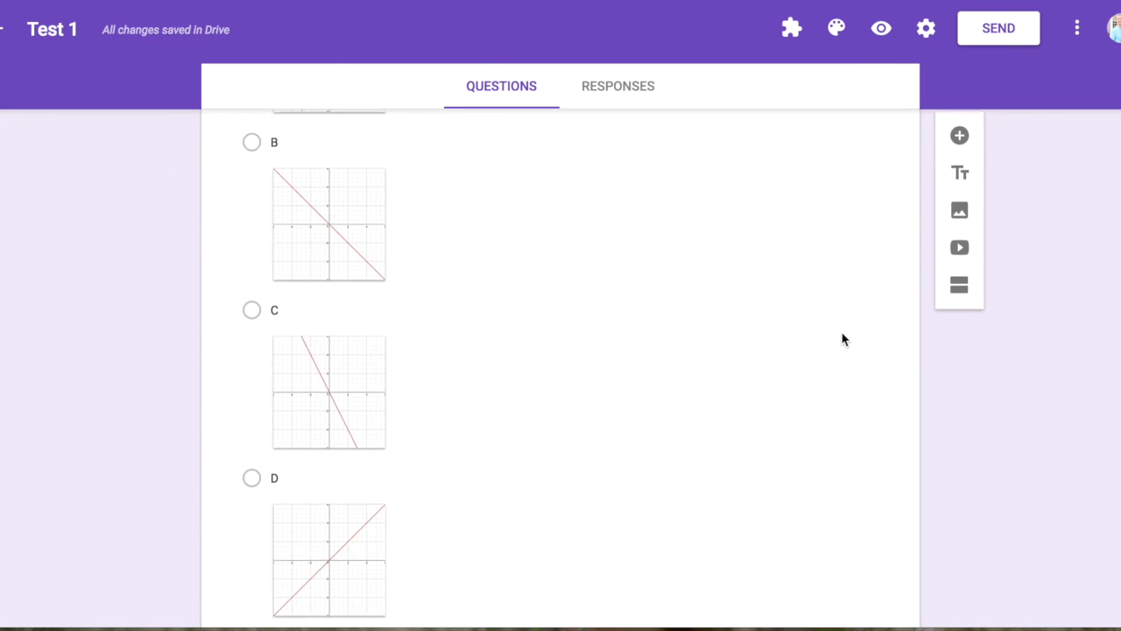
Review both questions in the editor, from the form title through the second question's graph and its answer options
{"action": "scroll", "coordinate": [843, 339], "scroll_direction": "up", "scroll_amount": 10}
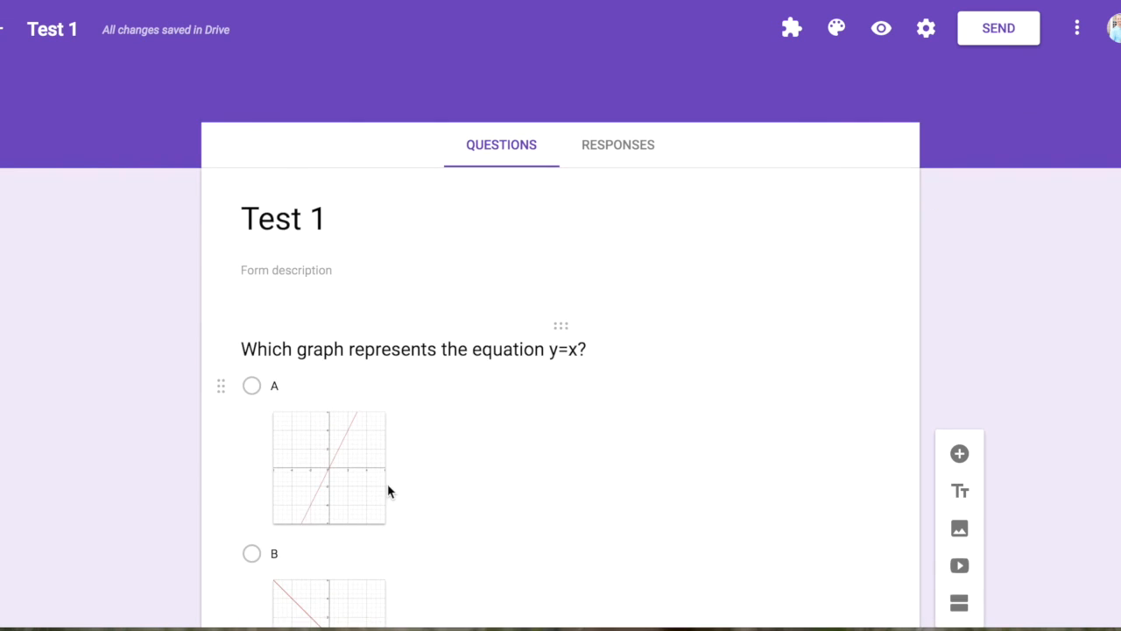
{"action": "scroll", "coordinate": [388, 485], "scroll_direction": "down", "scroll_amount": 3}
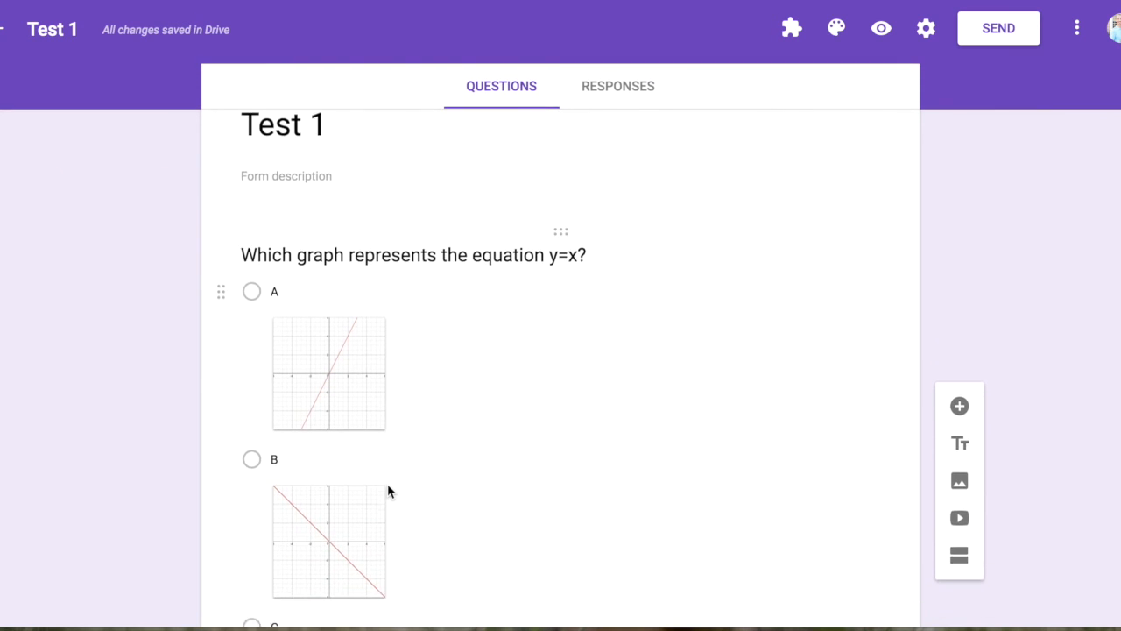
{"action": "scroll", "coordinate": [388, 491], "scroll_direction": "down", "scroll_amount": 9}
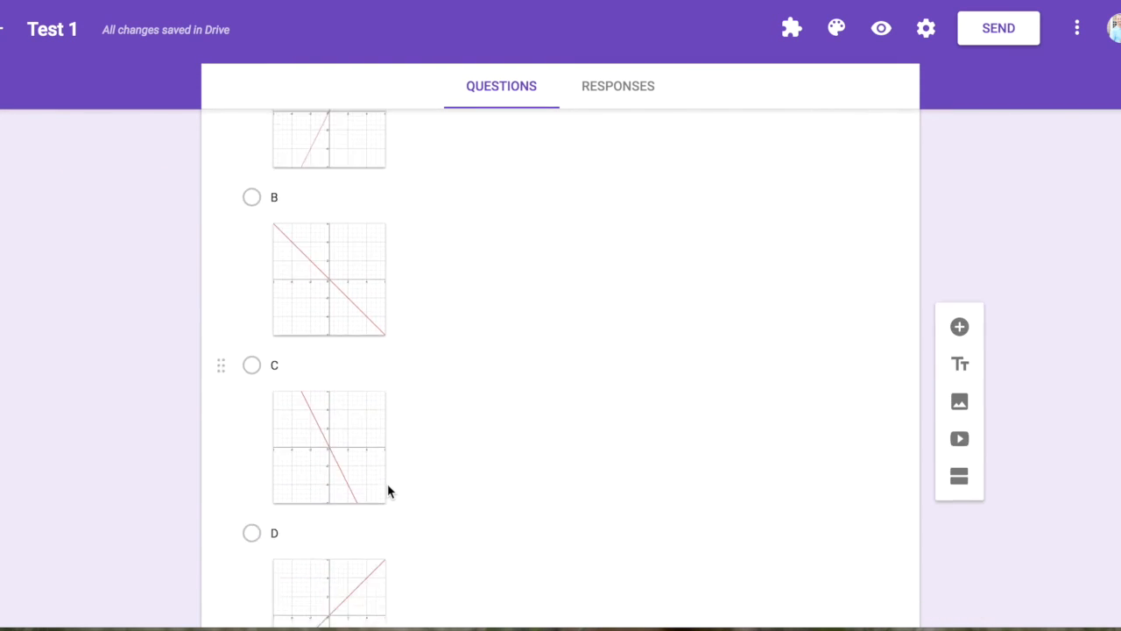
{"action": "scroll", "coordinate": [388, 489], "scroll_direction": "down", "scroll_amount": 5}
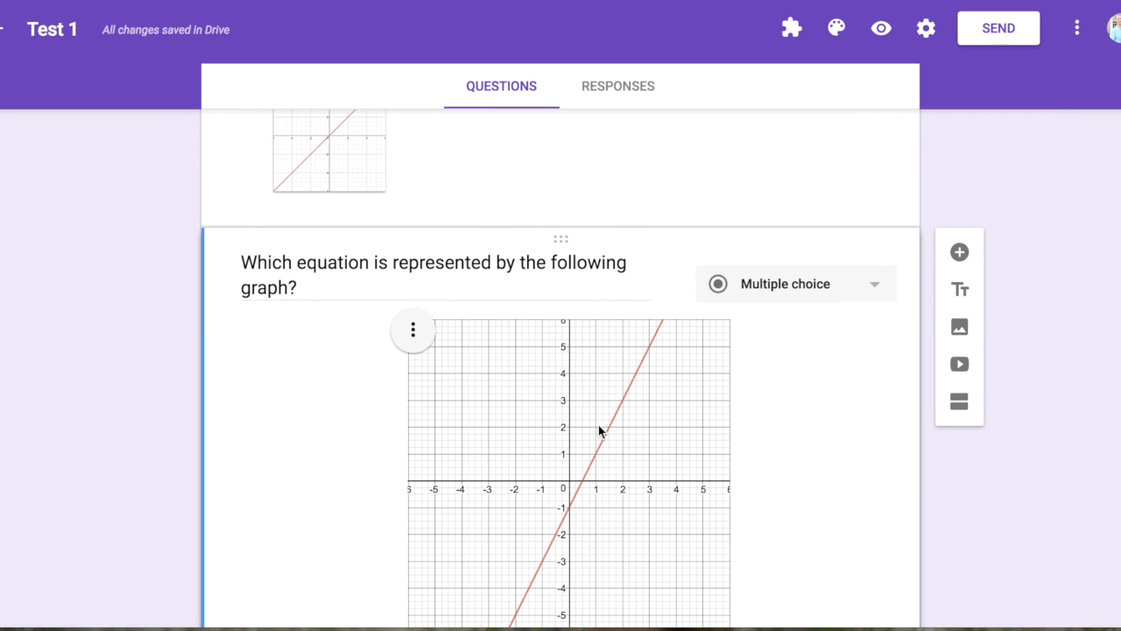
{"action": "scroll", "coordinate": [599, 429], "scroll_direction": "down", "scroll_amount": 1}
{"action": "scroll", "coordinate": [599, 429], "scroll_direction": "down", "scroll_amount": 4}
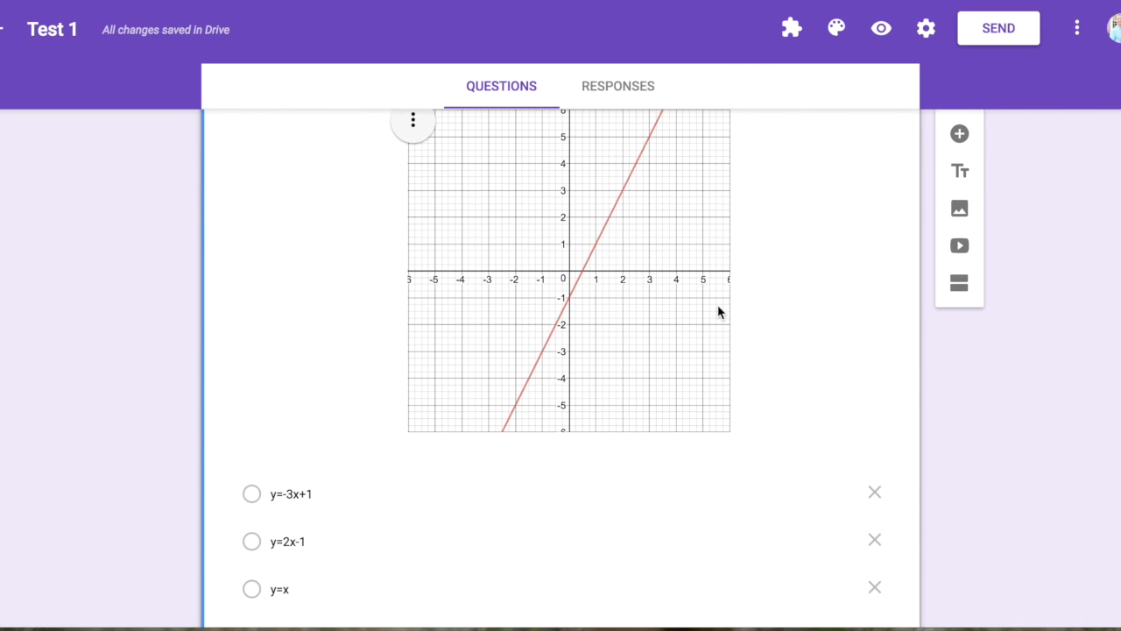
Preview the form as respondents see it, examine both questions and their graph images, and return to the editor
{"action": "left_click", "coordinate": [882, 30]}
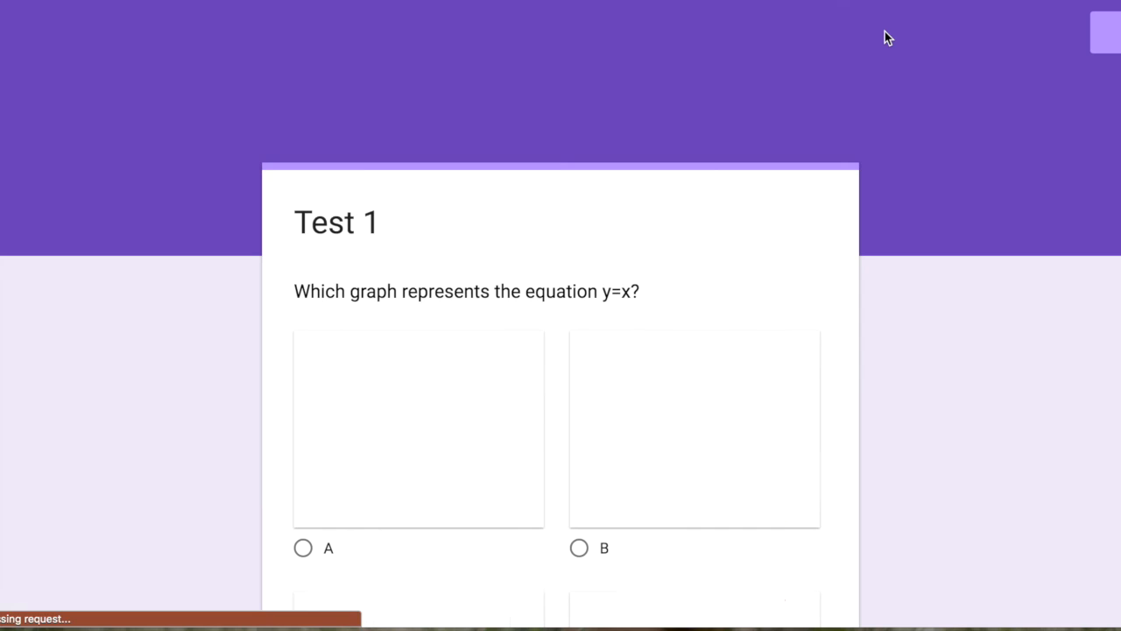
{"action": "scroll", "coordinate": [948, 340], "scroll_direction": "down", "scroll_amount": 7}
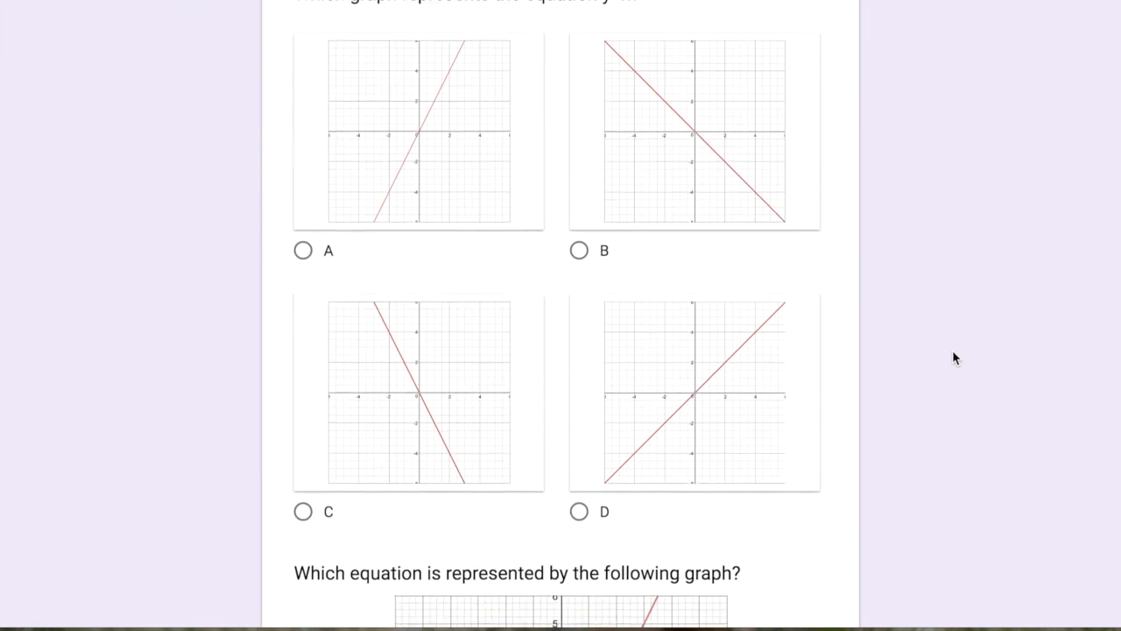
{"action": "scroll", "coordinate": [952, 357], "scroll_direction": "up", "scroll_amount": 2}
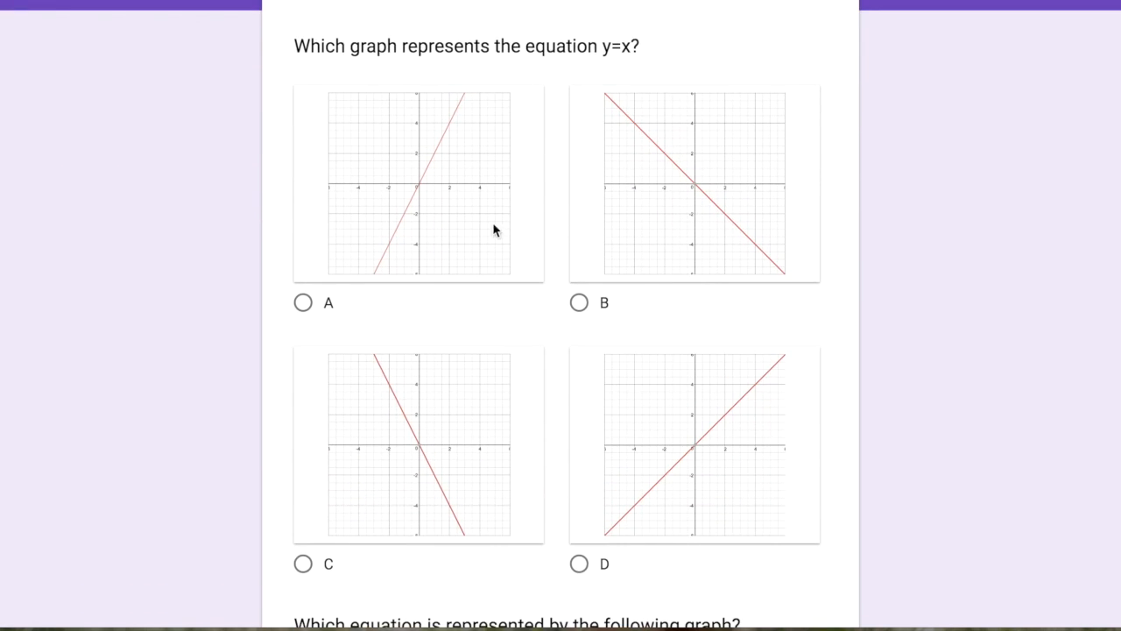
{"action": "scroll", "coordinate": [495, 233], "scroll_direction": "up", "scroll_amount": 3}
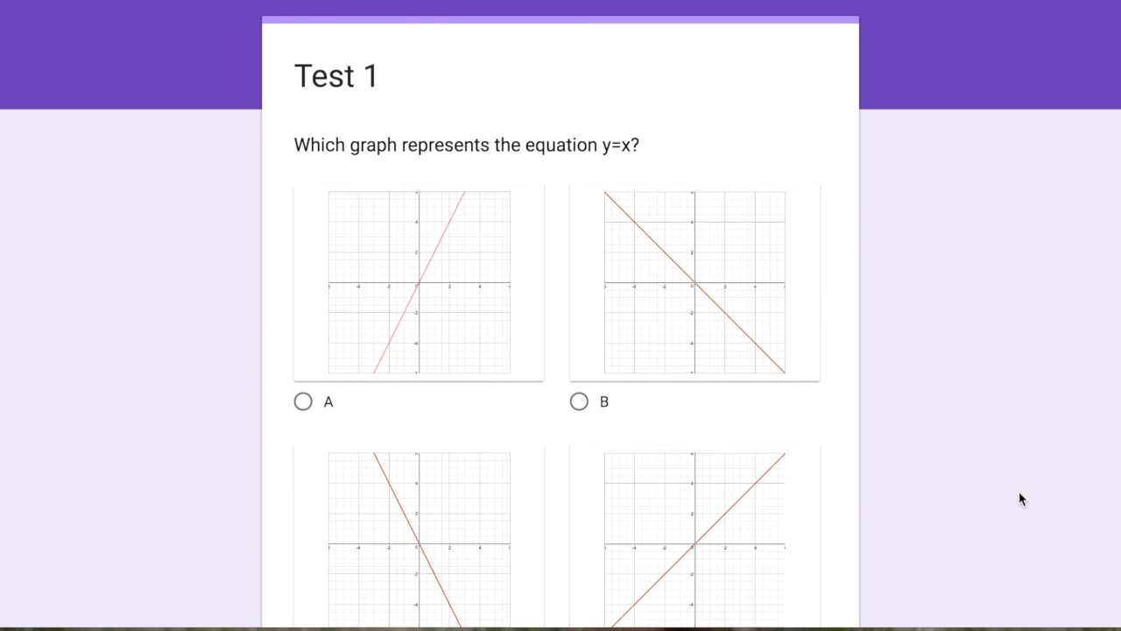
{"action": "scroll", "coordinate": [1018, 494], "scroll_direction": "down", "scroll_amount": 8}
{"action": "key", "text": "super+w"}
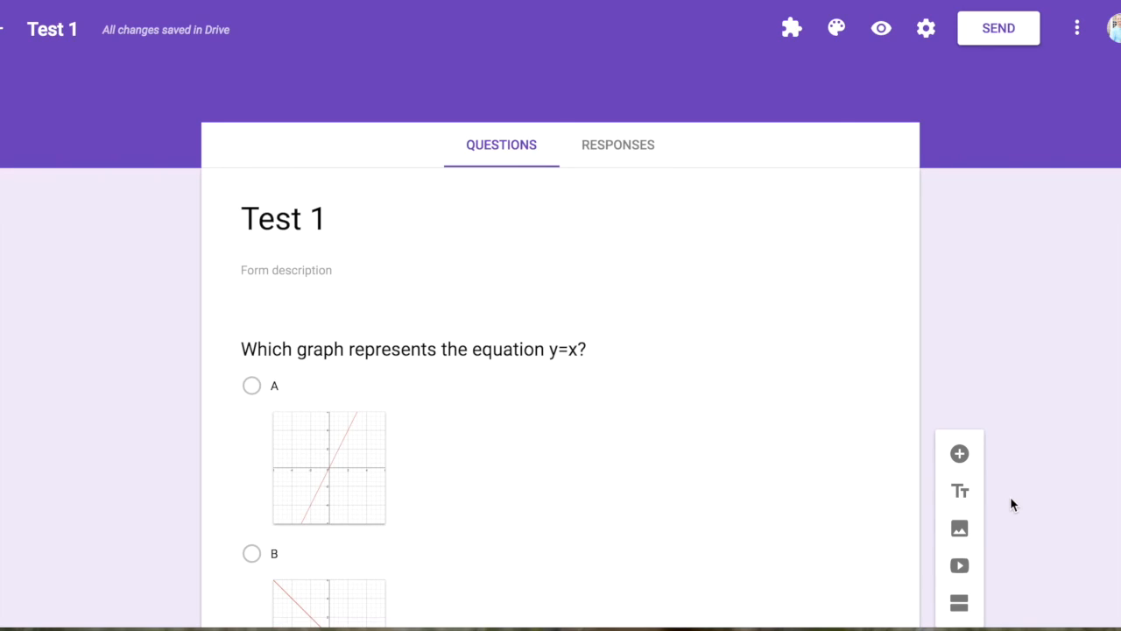